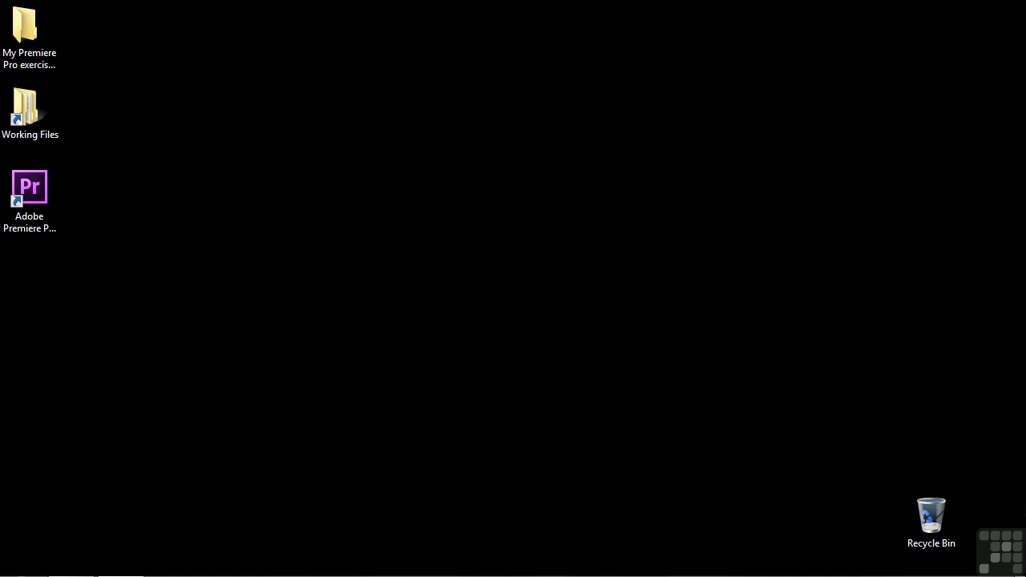
Open the project 0704-still frames.prproj from the projects folder inside Working Files
double_click(29, 118)
double_click(377, 281)
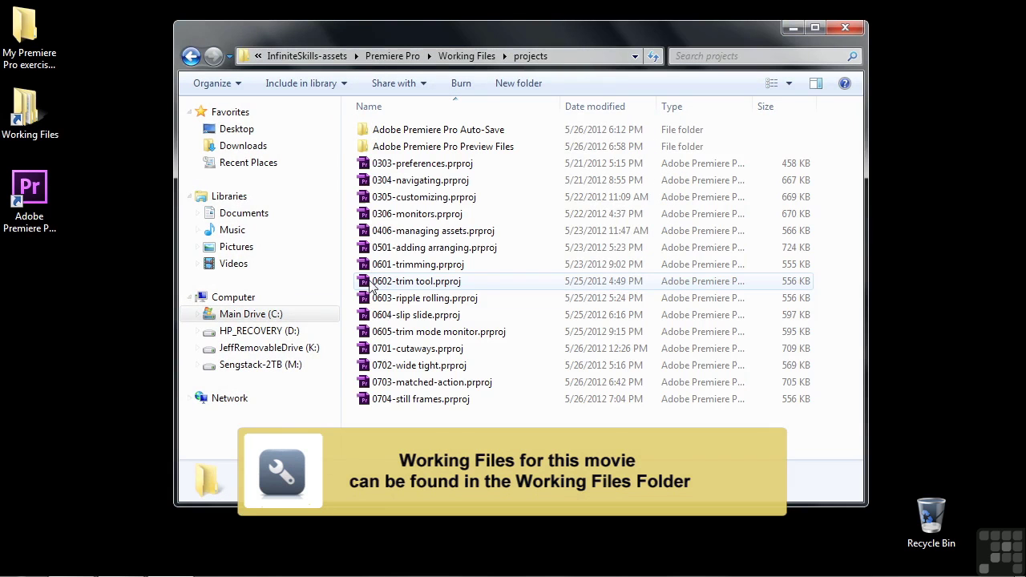
double_click(364, 400)
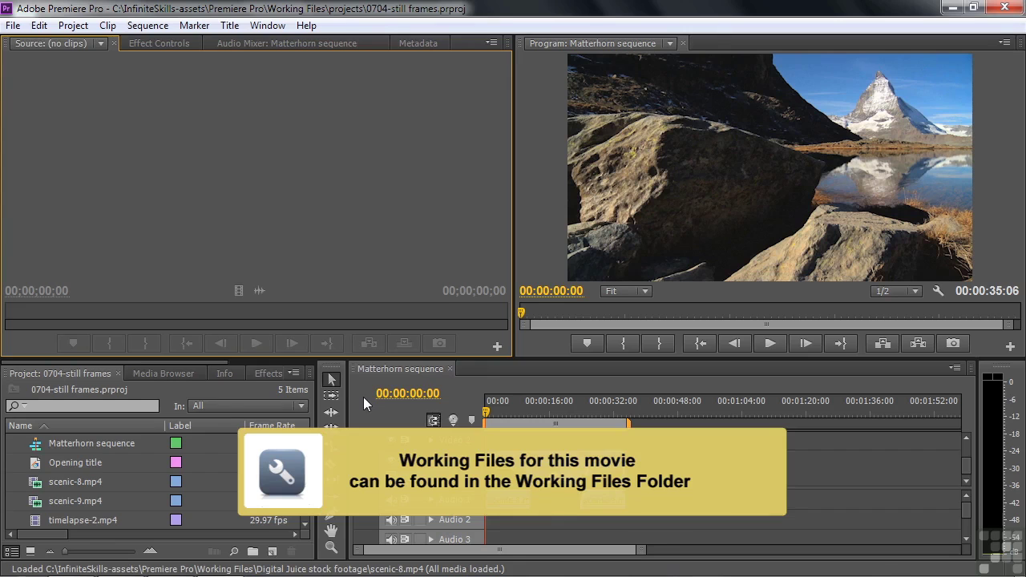
Scrub through the Matterhorn sequence and place the playhead on its last visible frame
drag(491, 422, 595, 430)
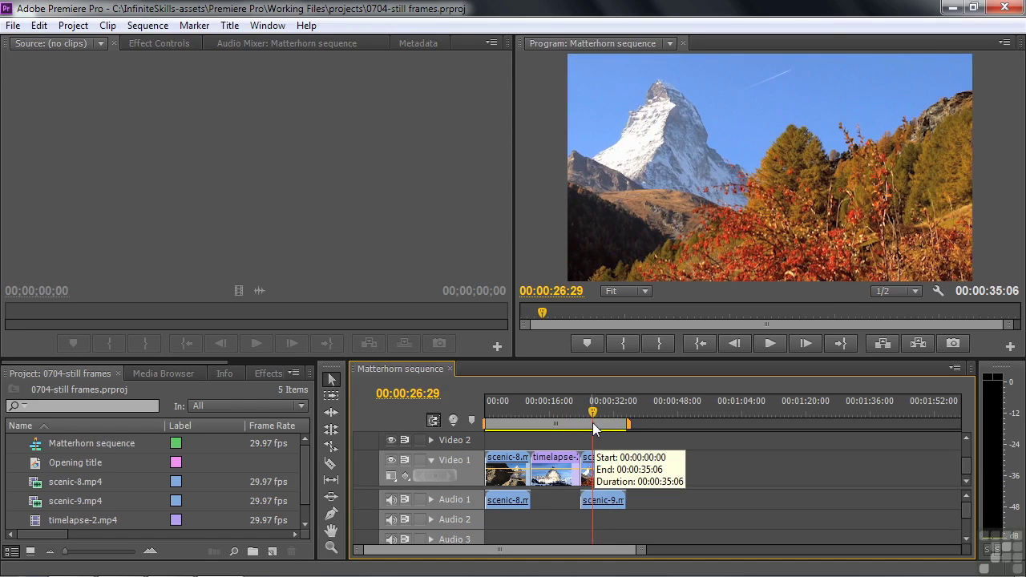
drag(598, 411, 625, 414)
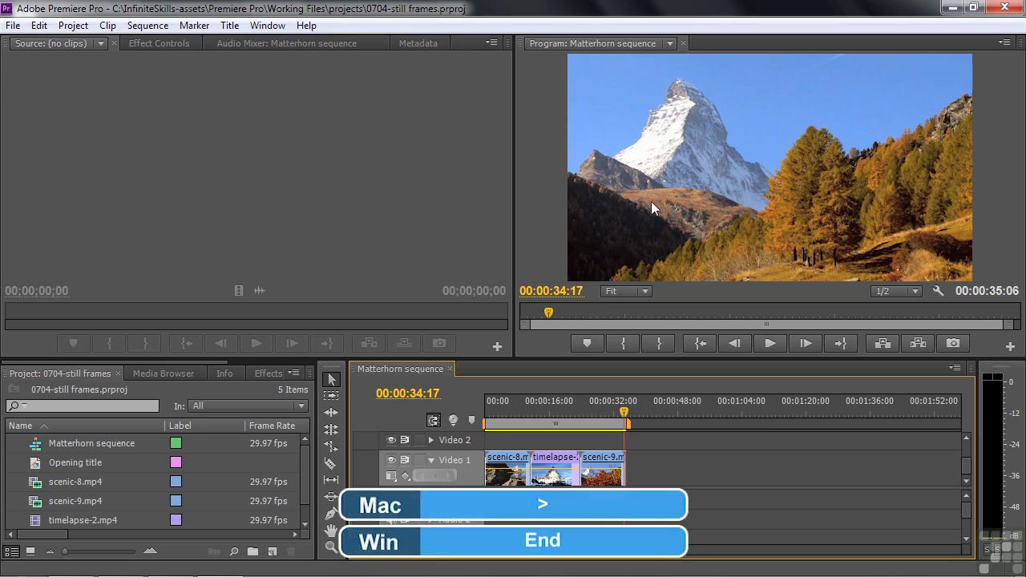
key(End)
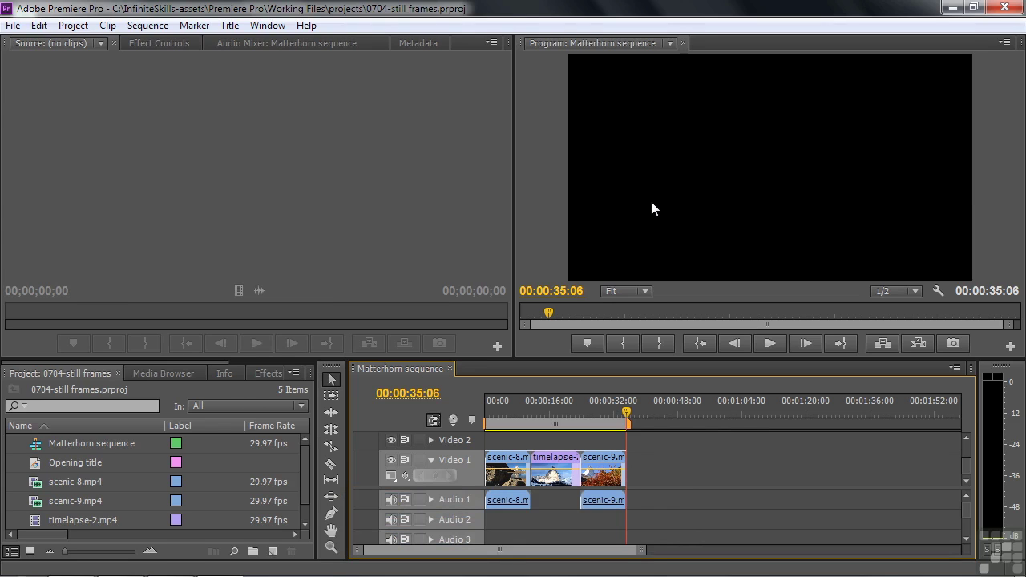
key(Left)
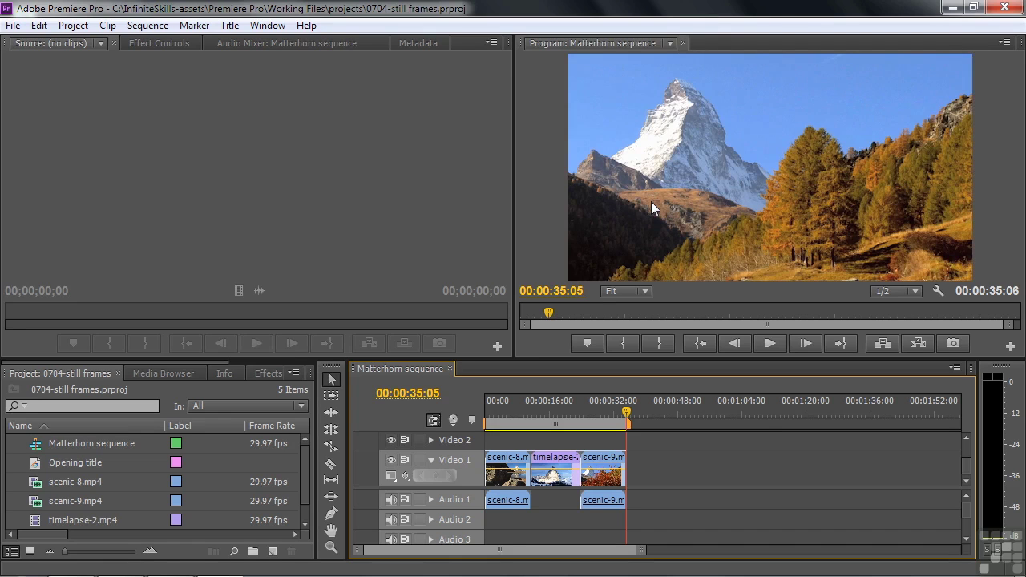
Step through the edit points from the sequence start to its end and park the playhead on the final frame of scenic-9.mp4
drag(627, 416, 503, 418)
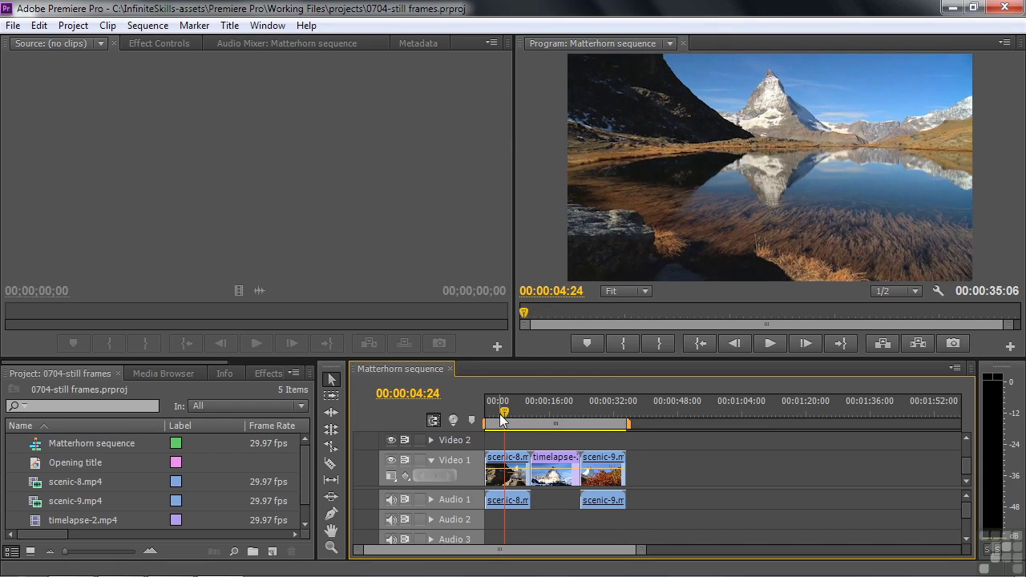
key(Home)
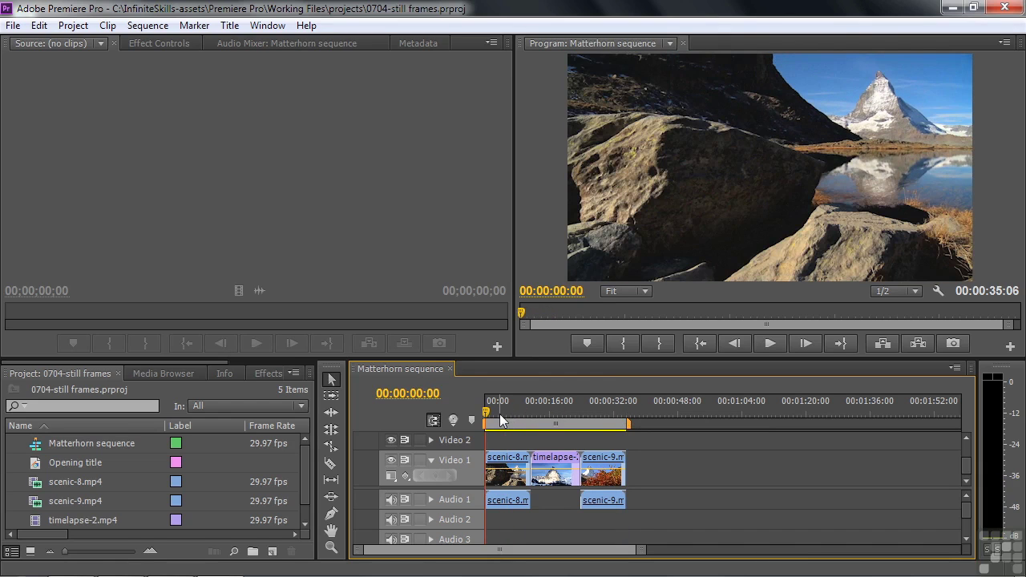
key(Down)
key(Down)
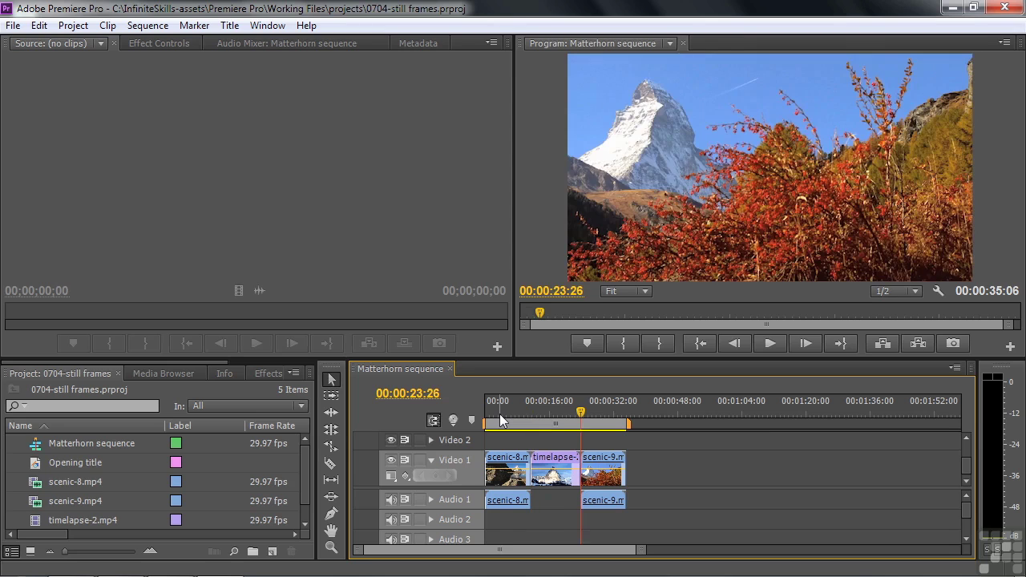
key(Down)
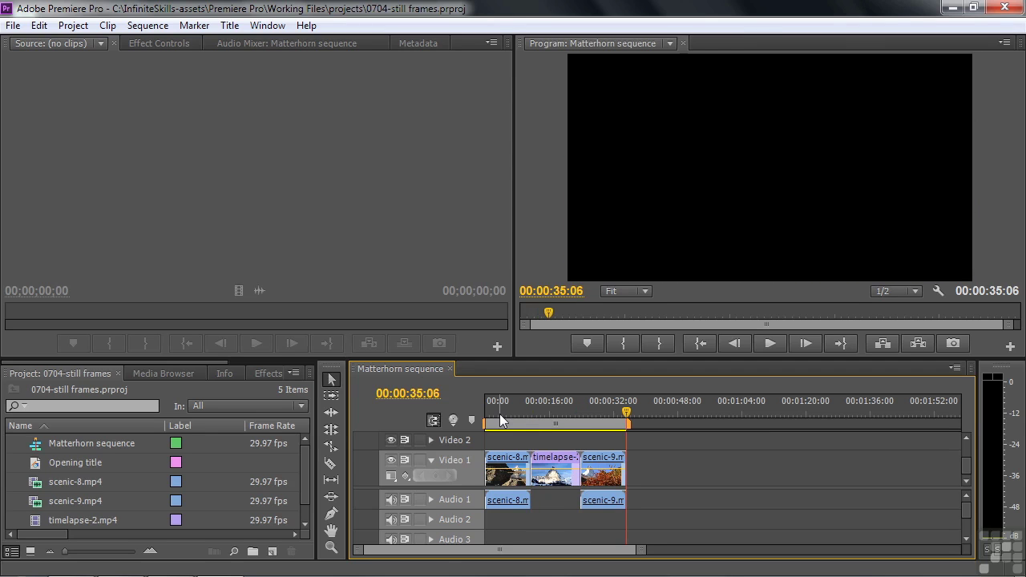
key(Left)
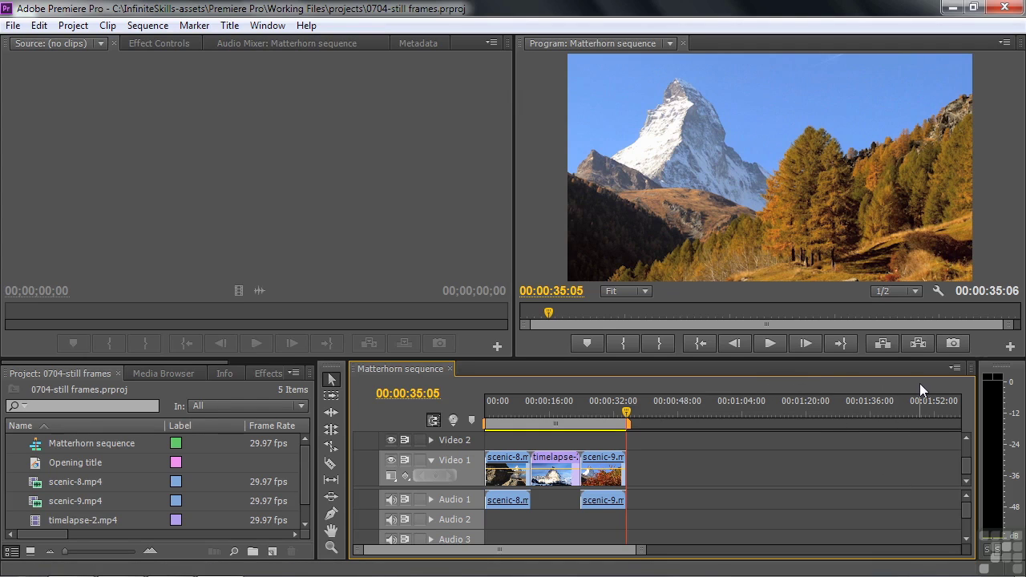
Examine the formats available in the media export settings for the Matterhorn sequence and close the settings without exporting
click(538, 219)
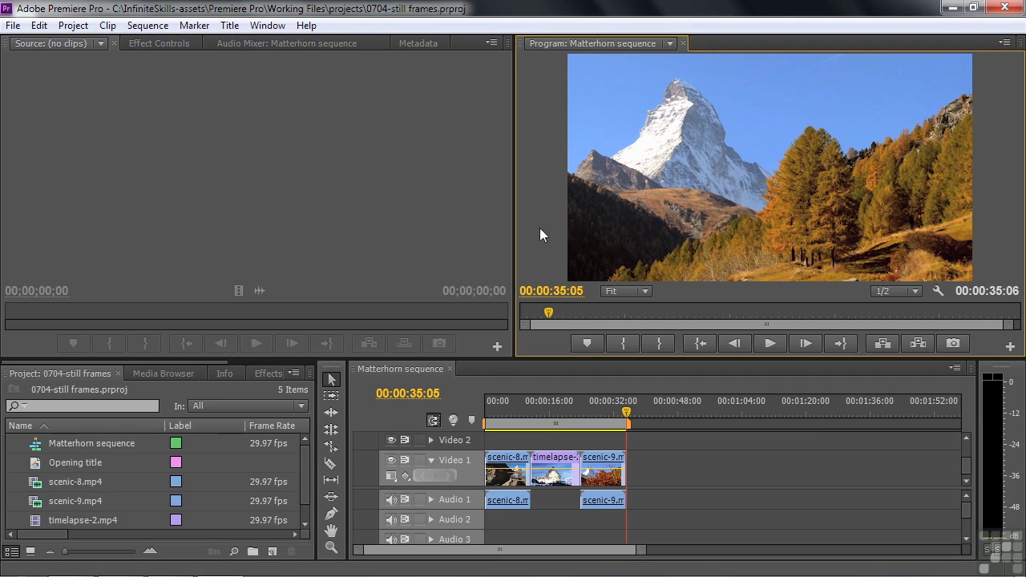
click(475, 385)
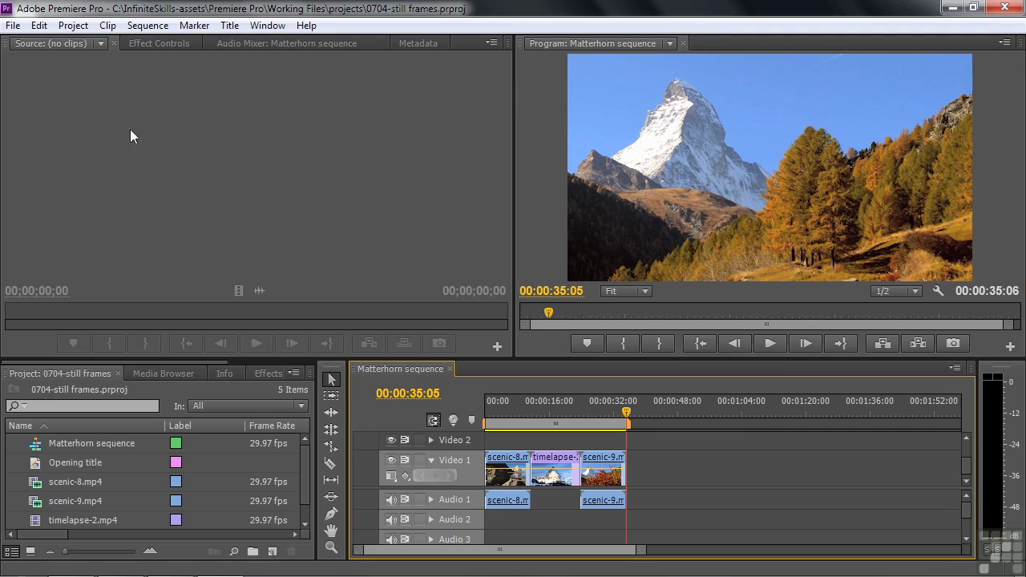
click(13, 25)
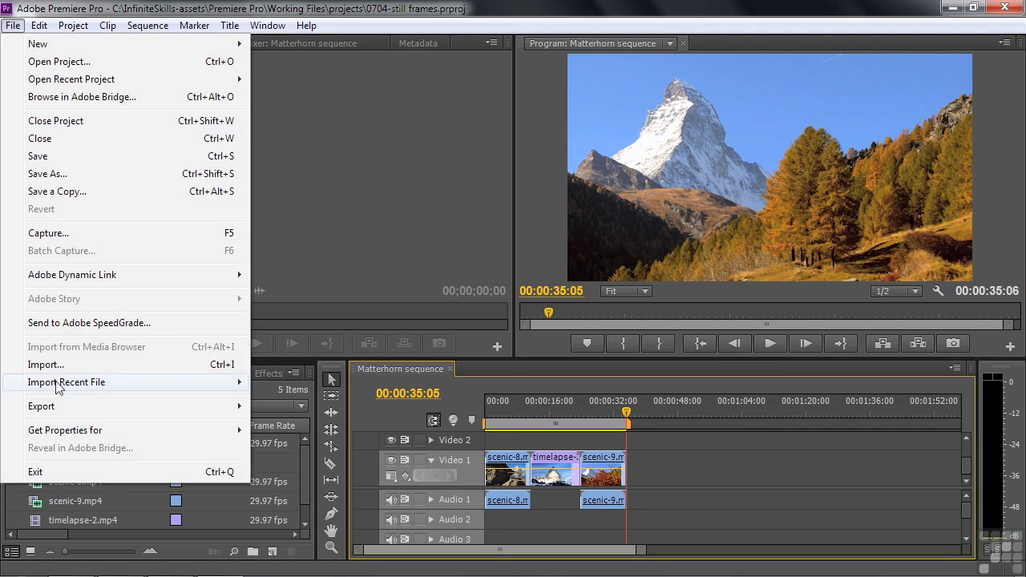
mouse_move(60, 408)
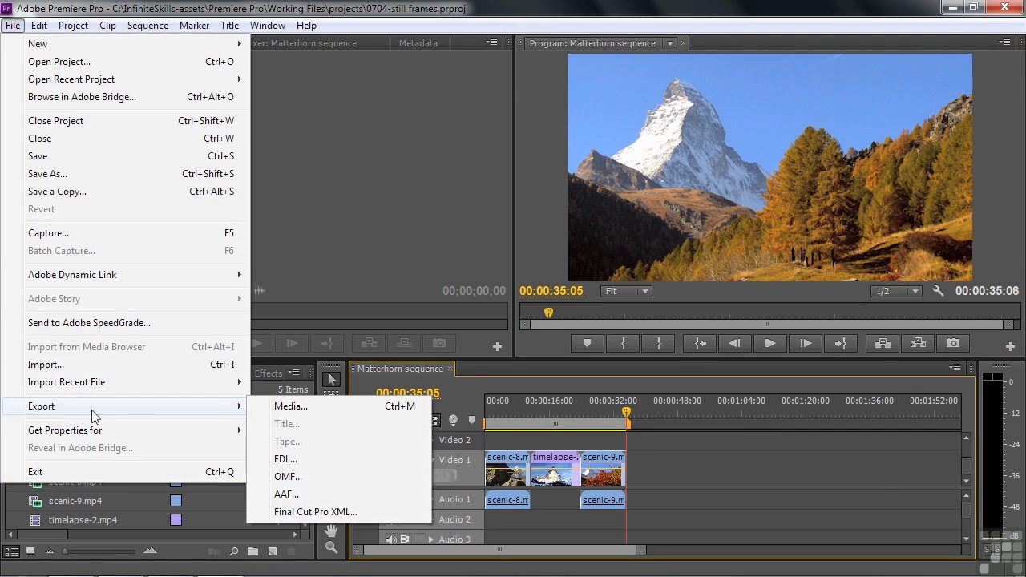
click(311, 412)
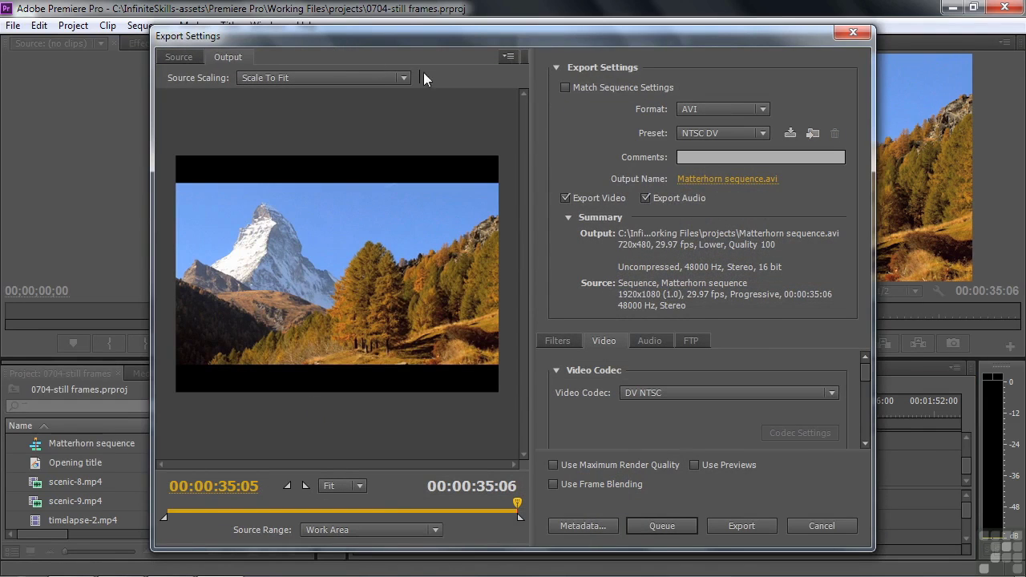
click(763, 110)
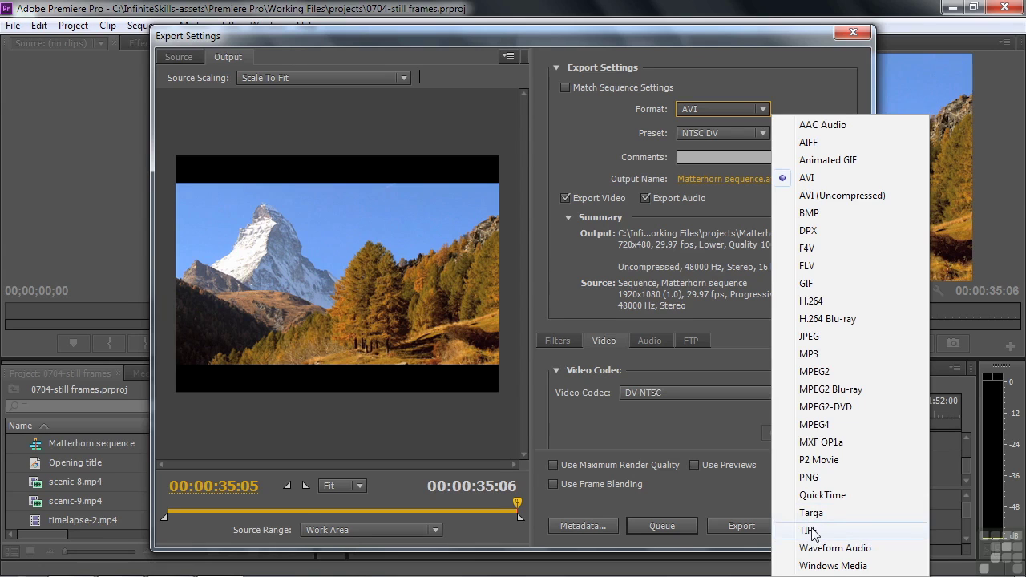
click(777, 31)
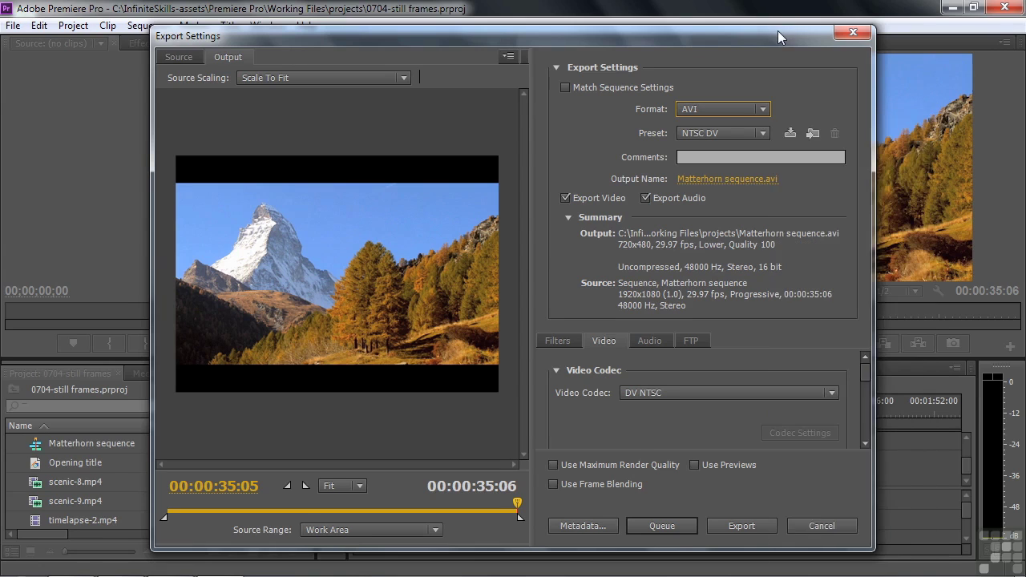
click(823, 527)
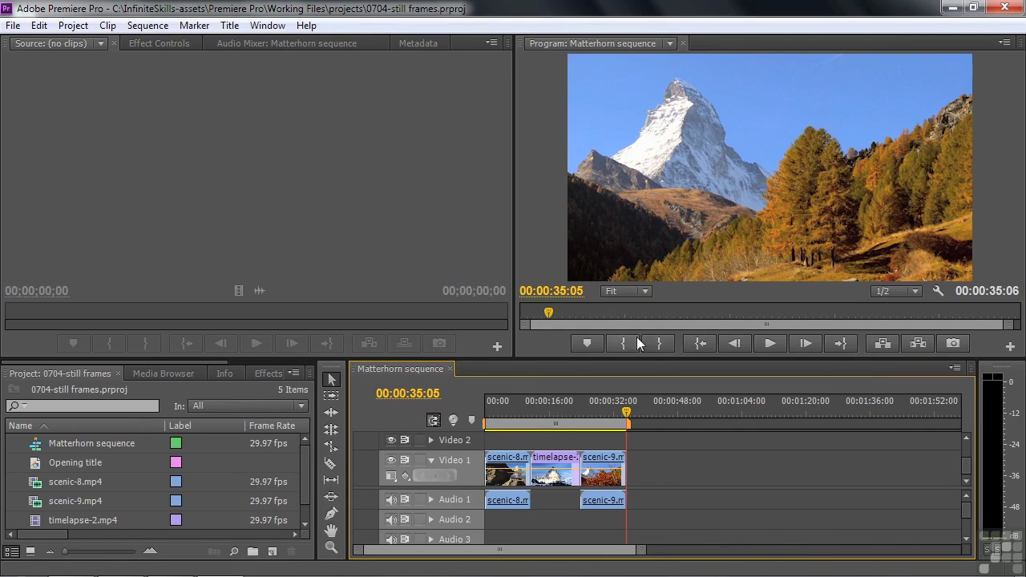
Set up a still export of the current program frame, named Matterhorn close, in TIFF format
click(951, 343)
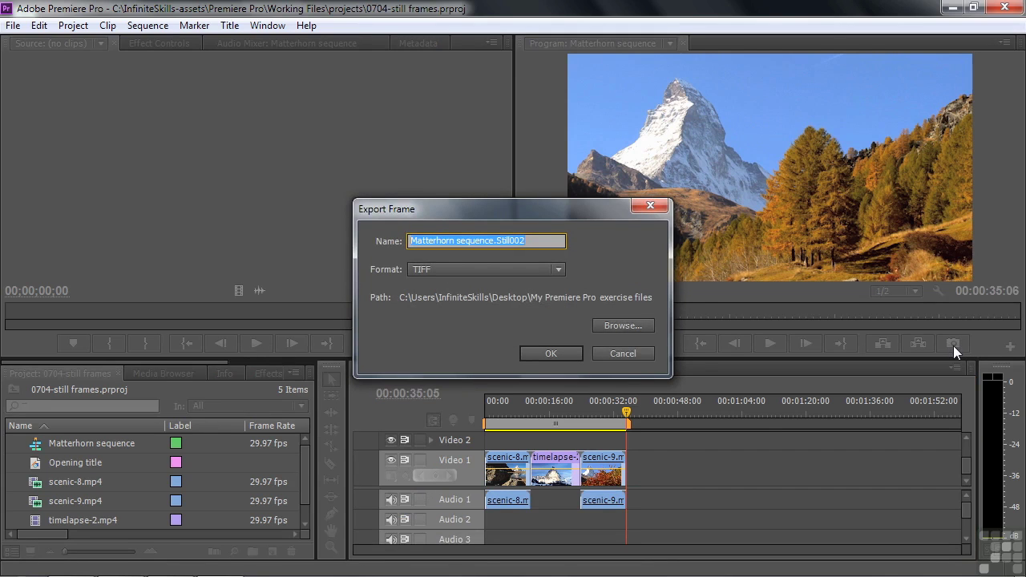
text(Ma)
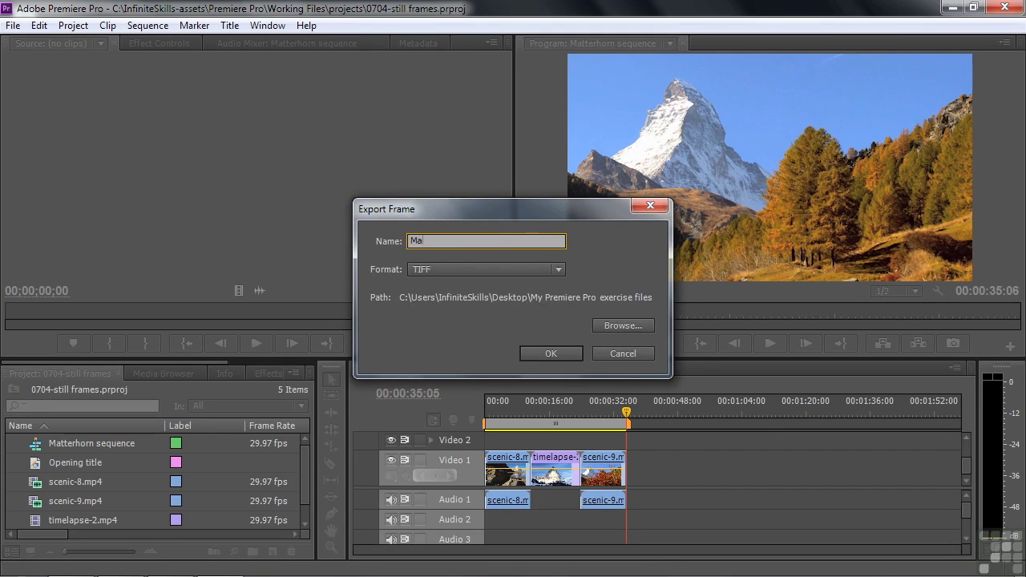
text(tterhorn close)
click(560, 269)
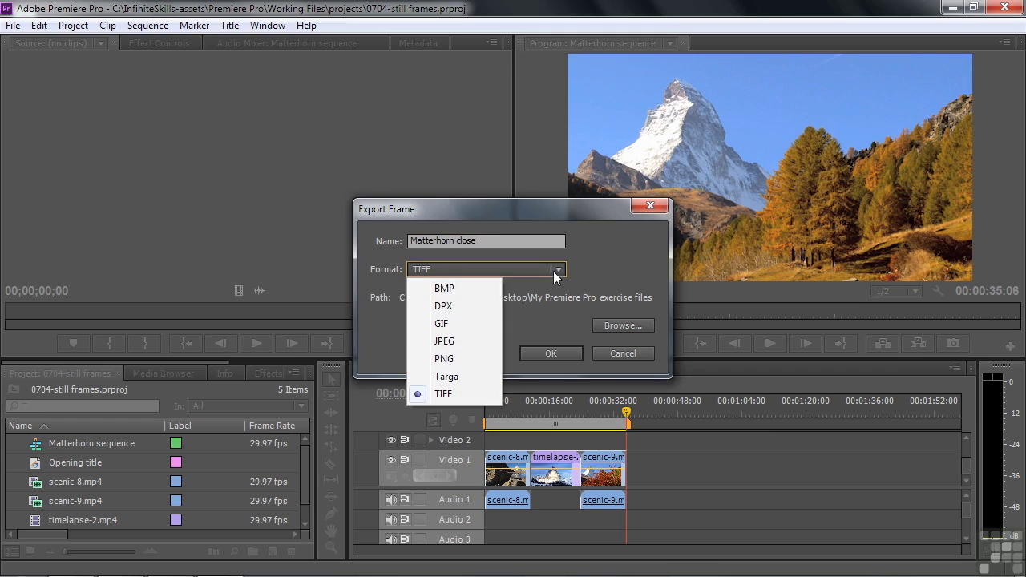
click(458, 393)
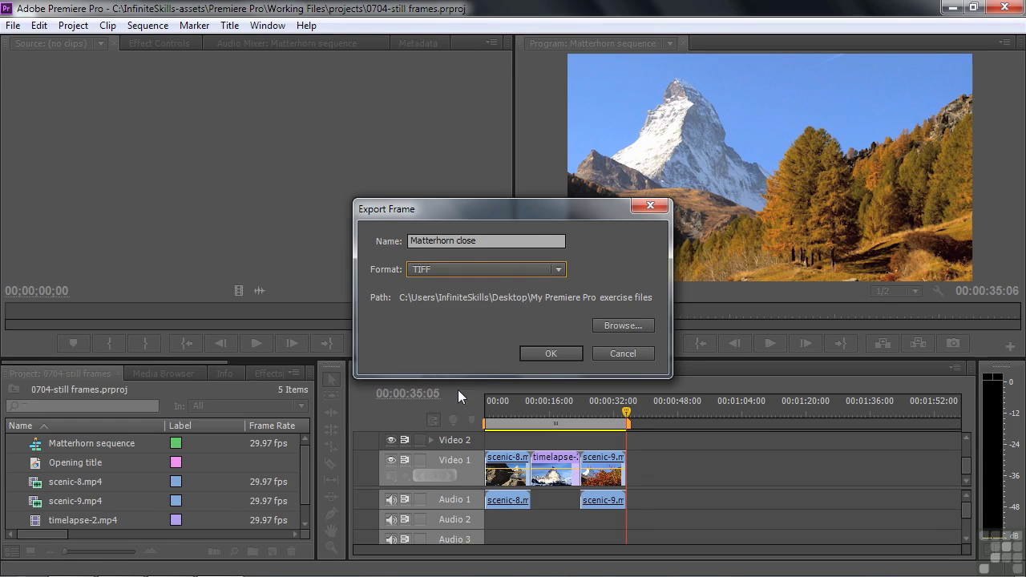
Set the export destination to the My Premiere Pro exercise files folder on the desktop and export the still frame
click(624, 323)
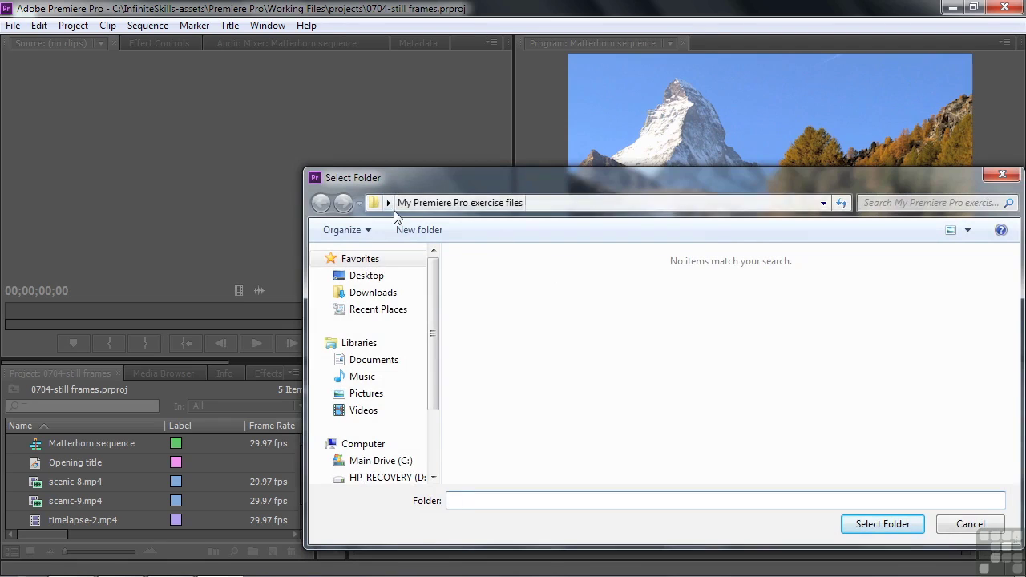
click(372, 275)
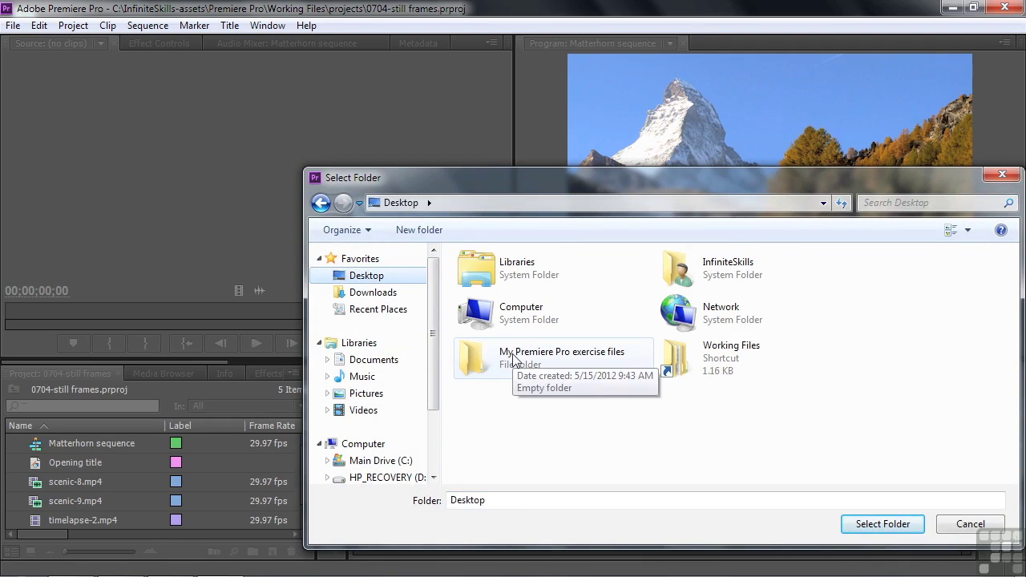
click(513, 357)
click(881, 524)
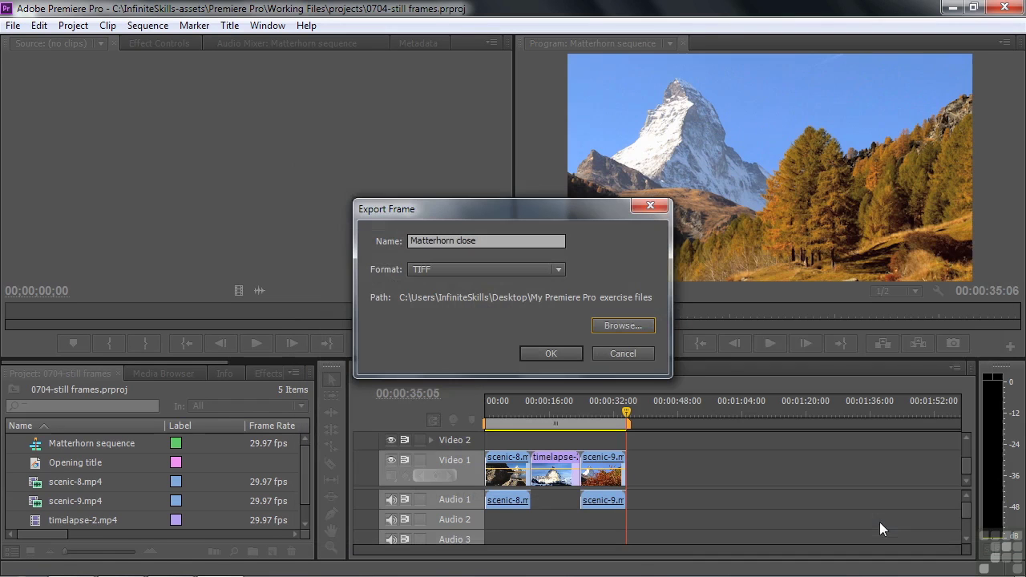
click(556, 358)
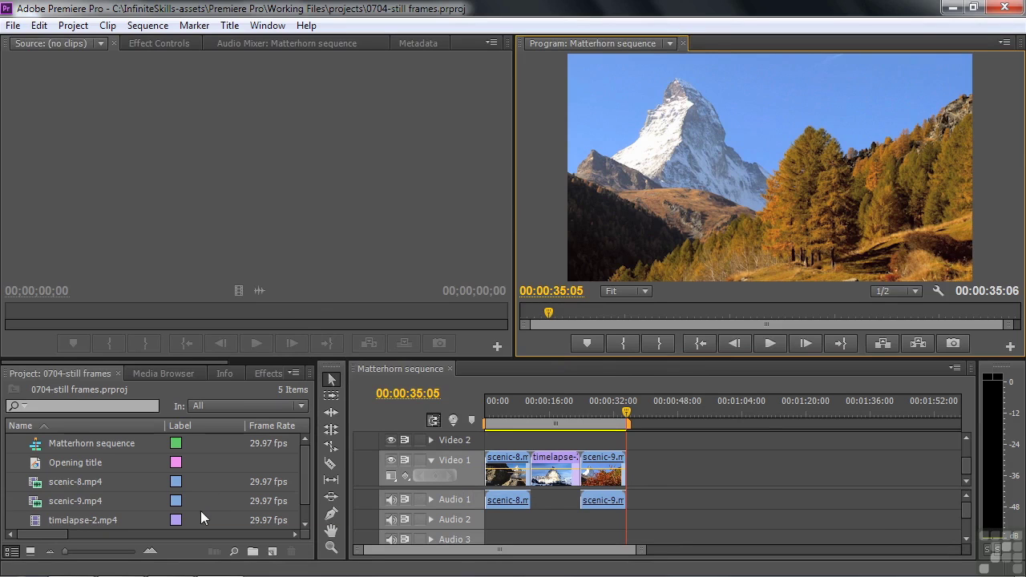
Import Matterhorn close.tif into the project and place it on Video 1 directly after scenic-9.mp4
drag(301, 475, 301, 485)
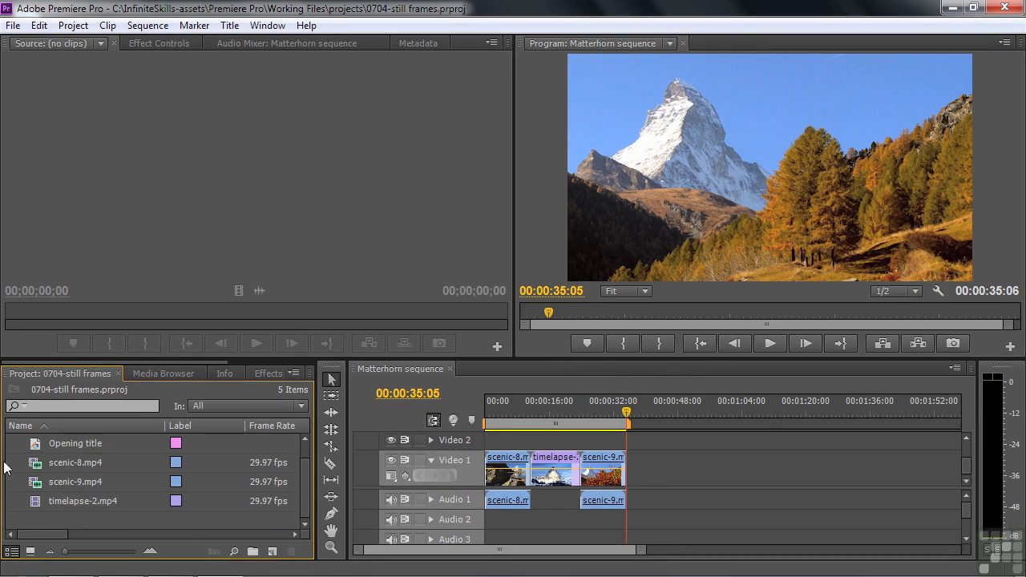
double_click(36, 520)
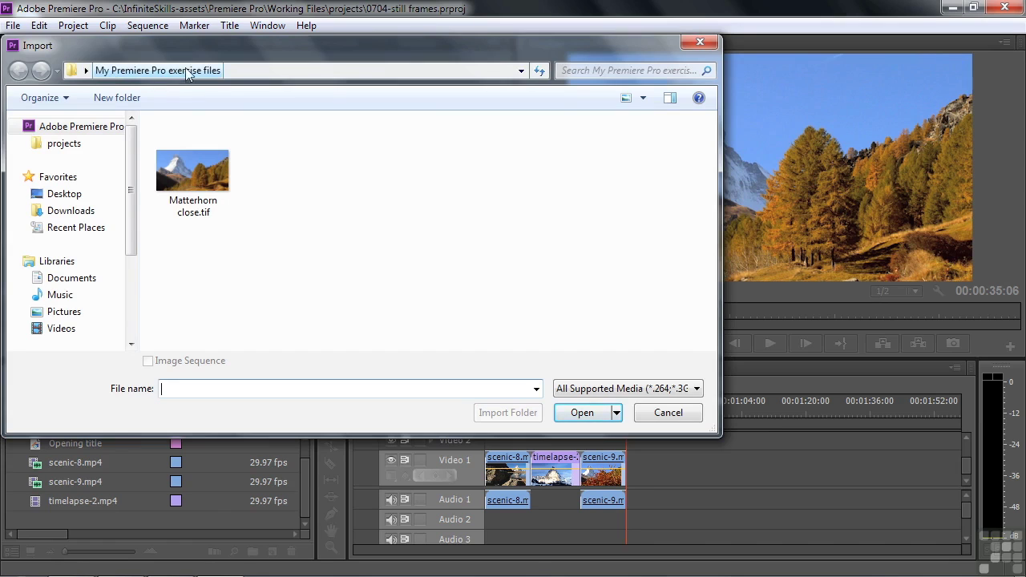
click(178, 165)
click(574, 411)
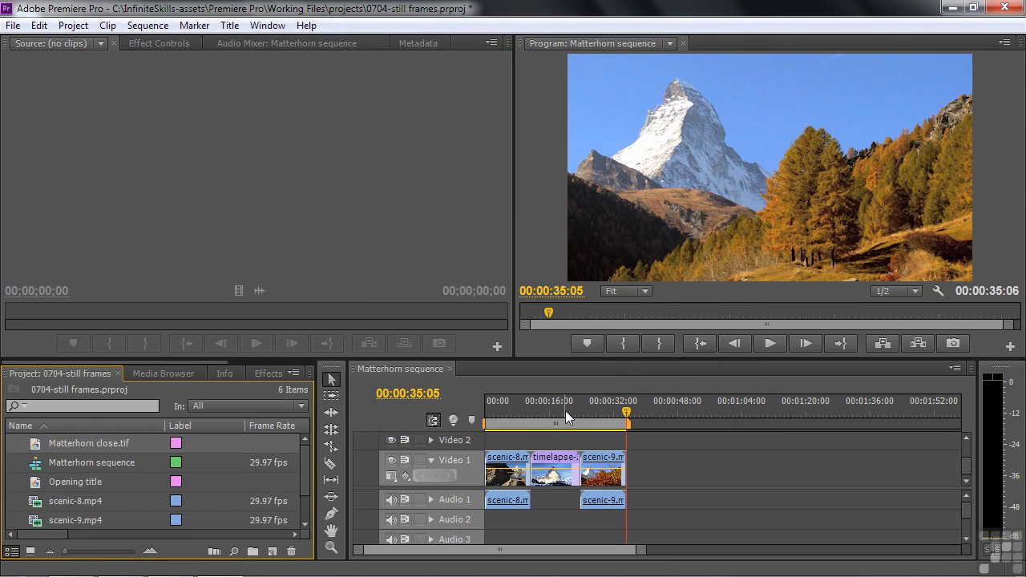
mouse_move(50, 447)
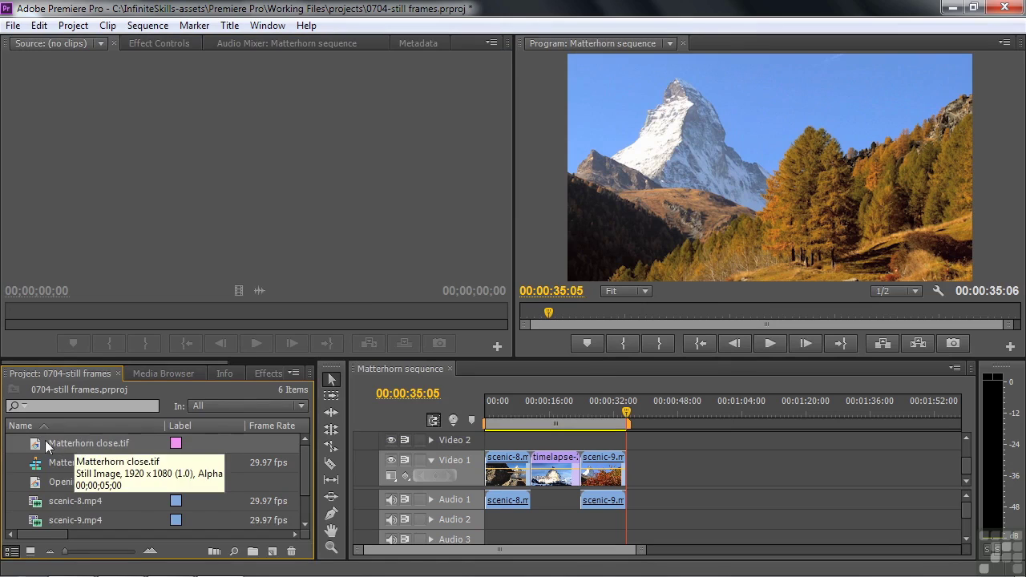
drag(36, 446, 637, 480)
Play and scrub the transition from the end of scenic-9.mp4 into the Matterhorn close.tif still
click(619, 415)
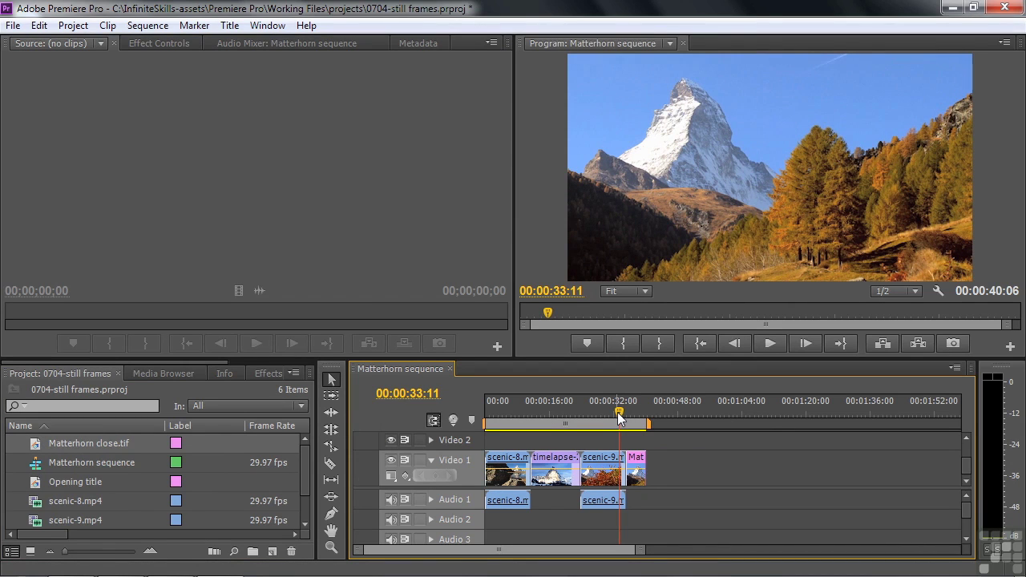
key(space)
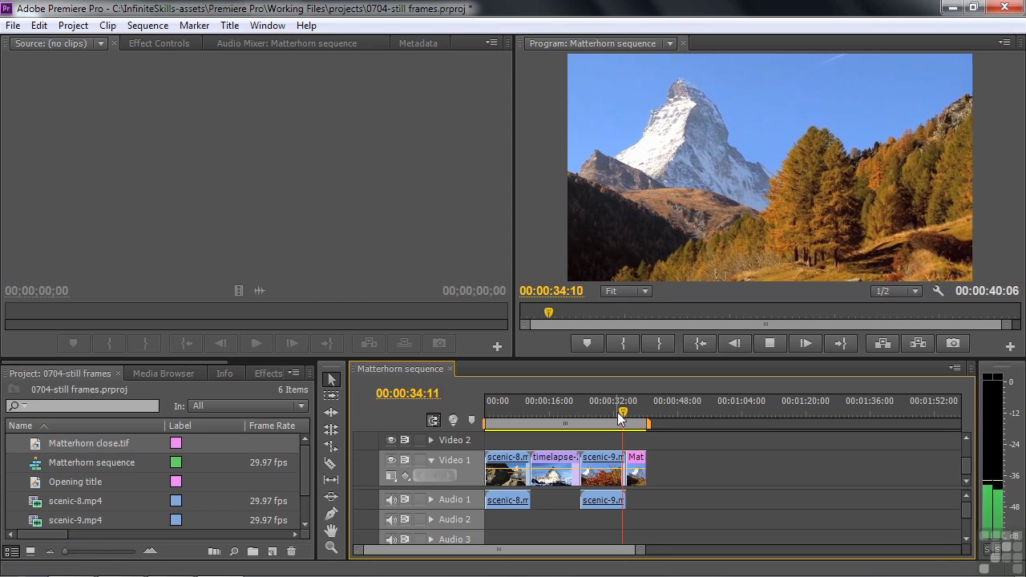
key(space)
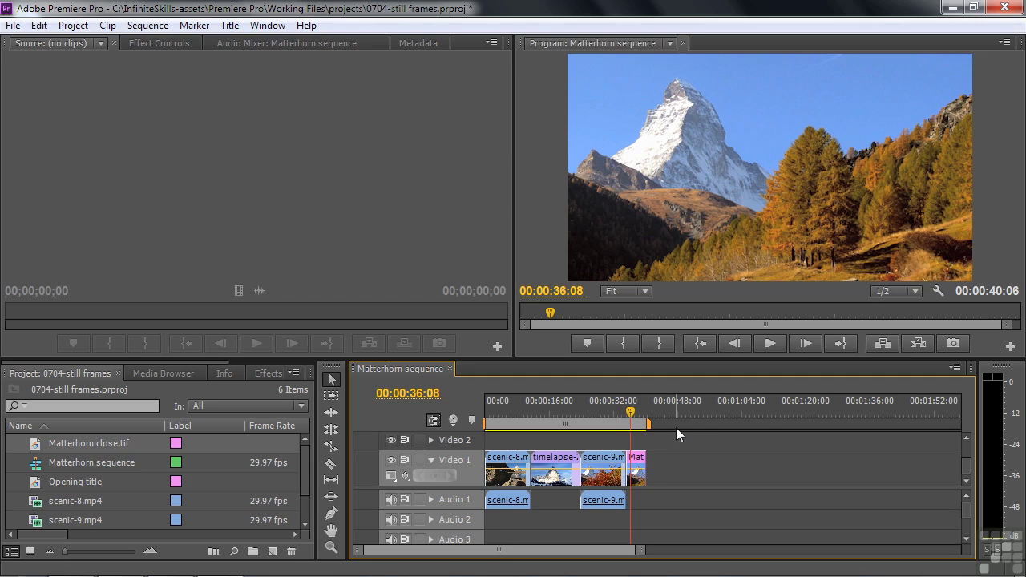
drag(632, 417, 640, 418)
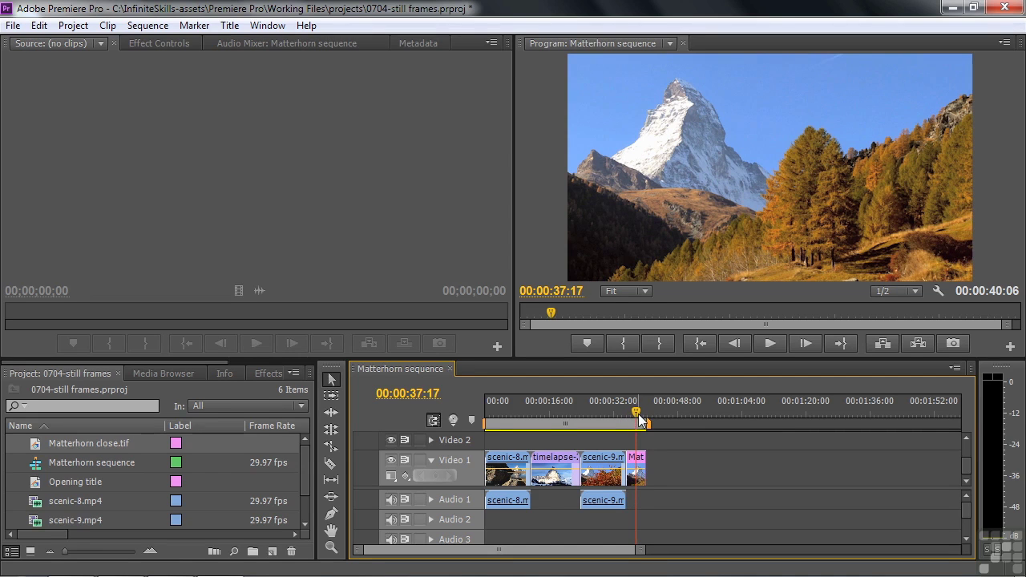
Apply a Cross Dissolve video transition to the end of the Matterhorn close.tif still on Video 1
mouse_move(636, 427)
click(266, 373)
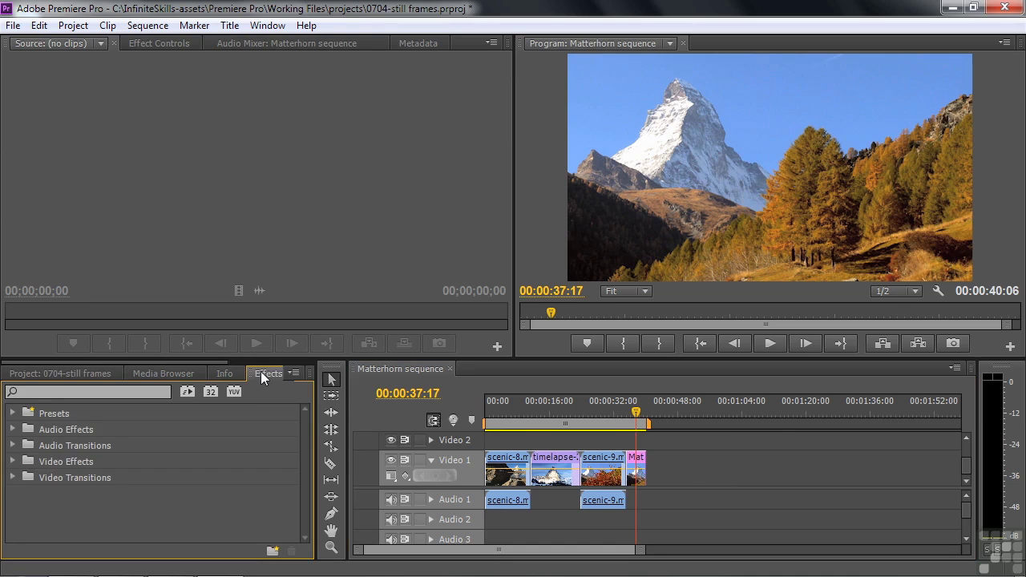
click(12, 477)
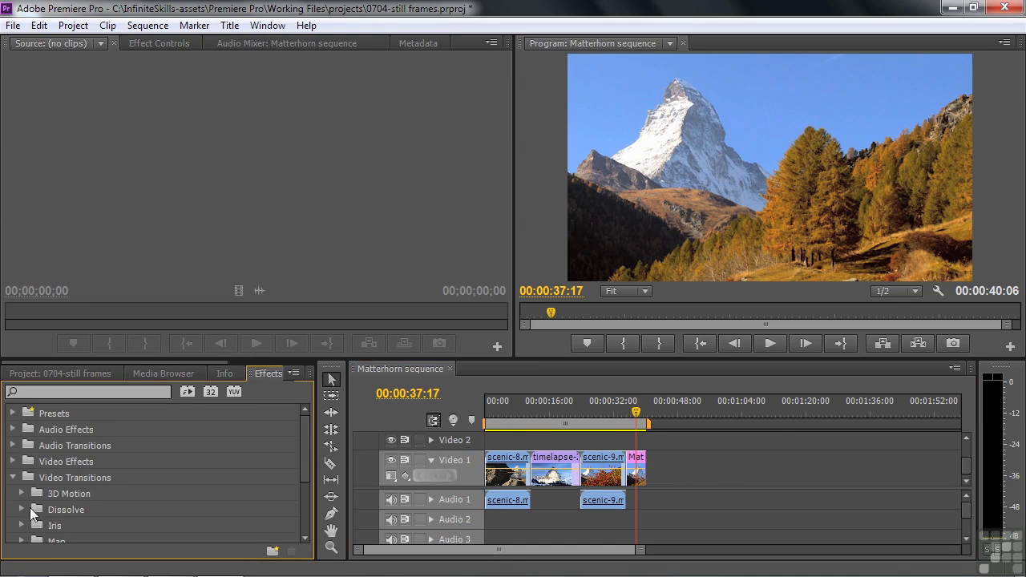
click(22, 509)
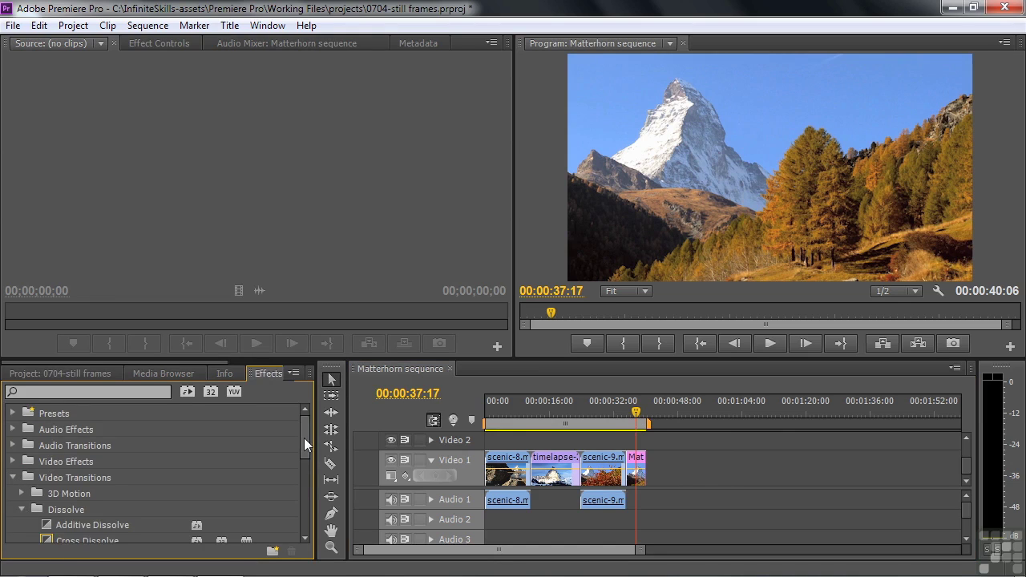
drag(304, 438, 303, 445)
drag(47, 515, 641, 436)
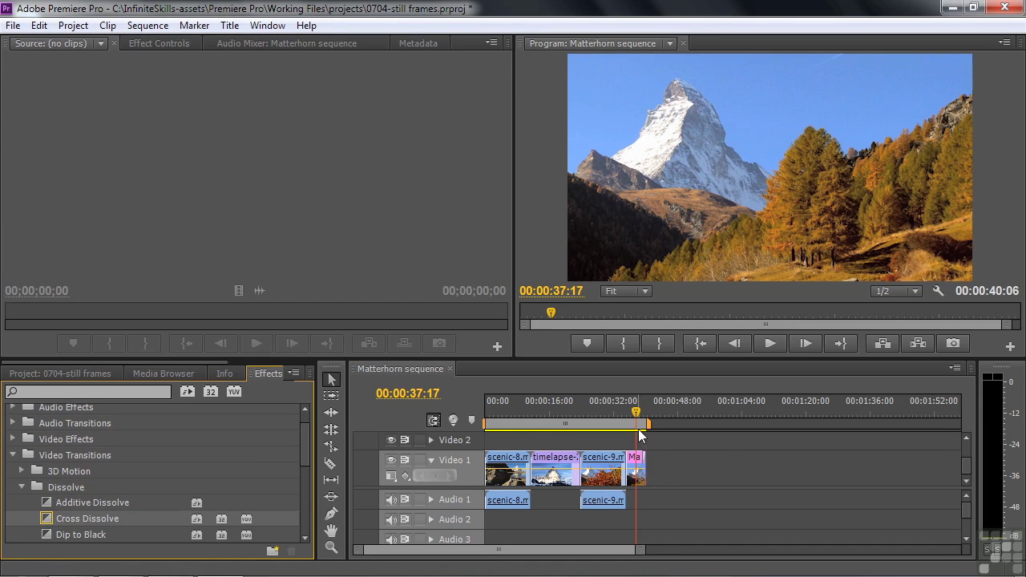
Play the start of the Matterhorn sequence briefly and stop playback
click(633, 413)
key(space)
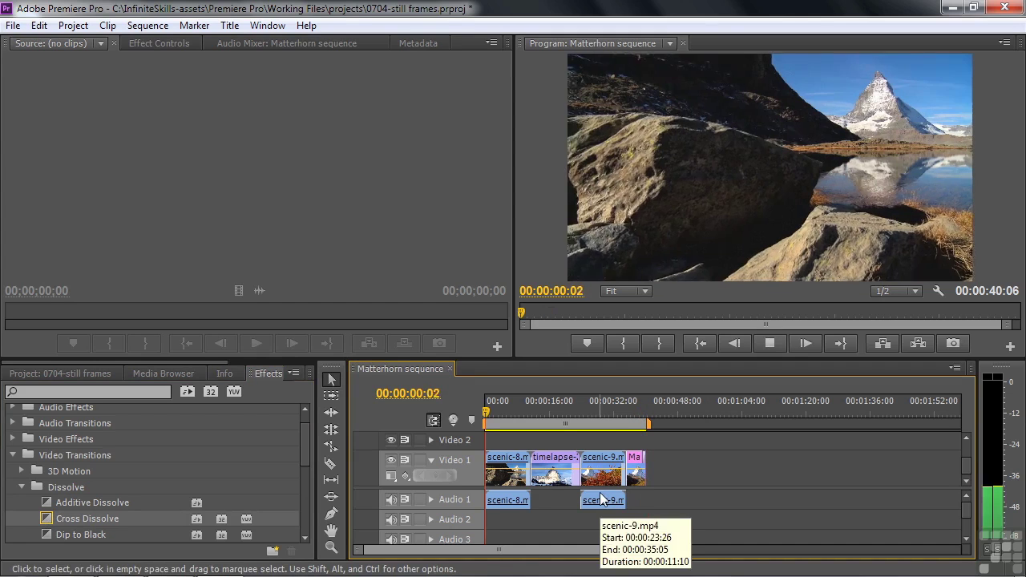
key(space)
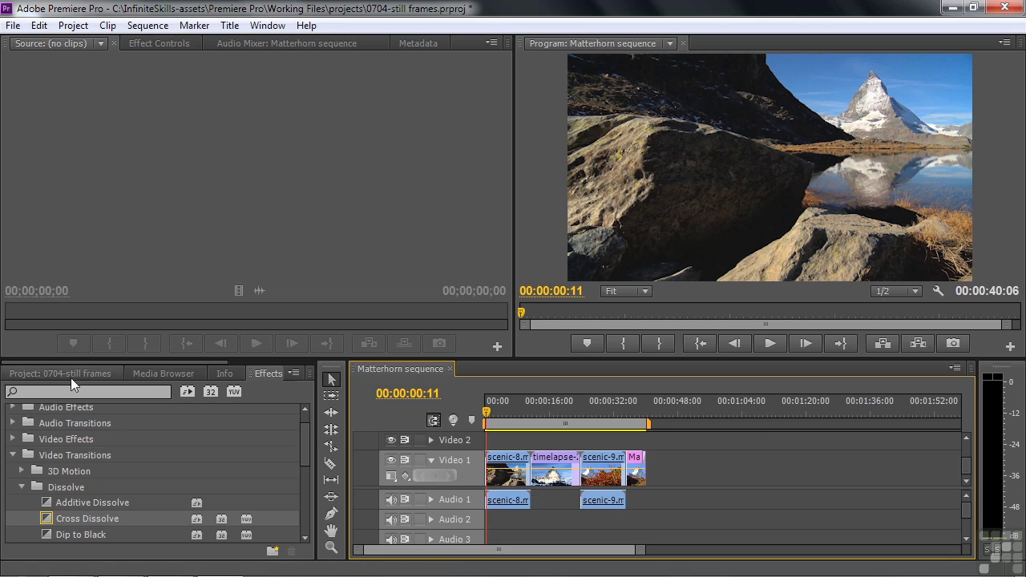
Inspect the Opening title in the title editor with its background video hidden, and close the editor
click(50, 371)
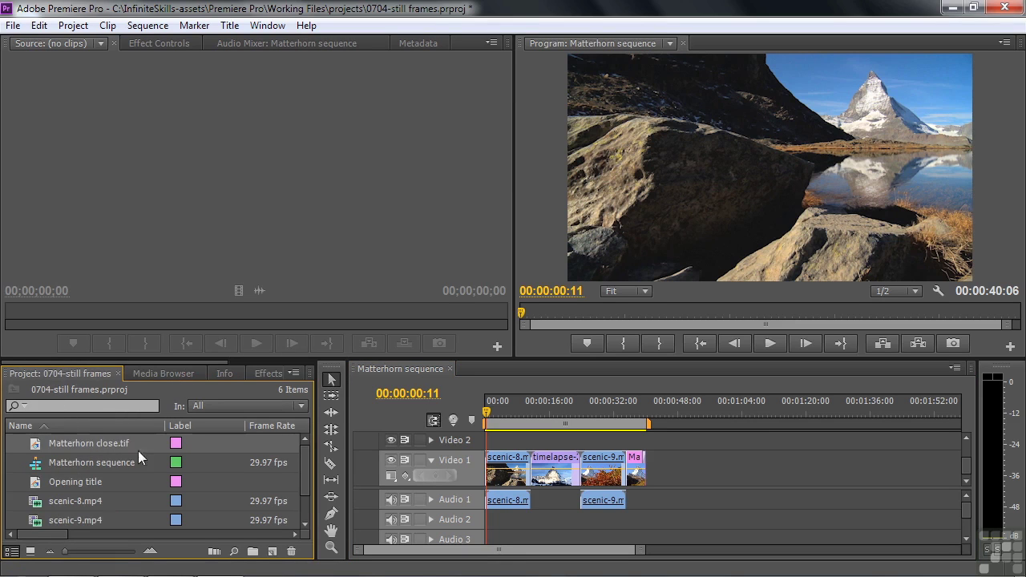
drag(305, 452, 308, 496)
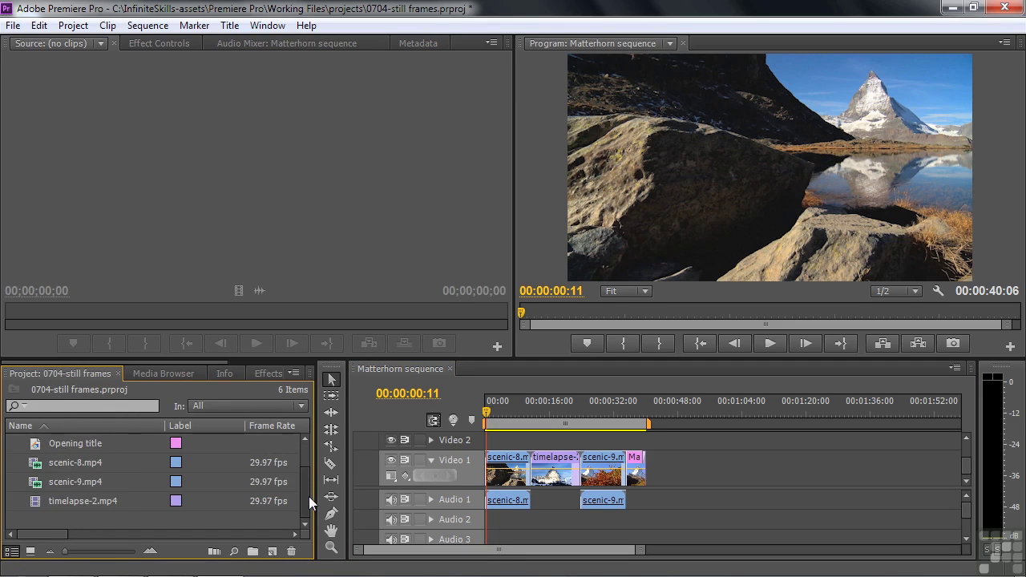
double_click(33, 446)
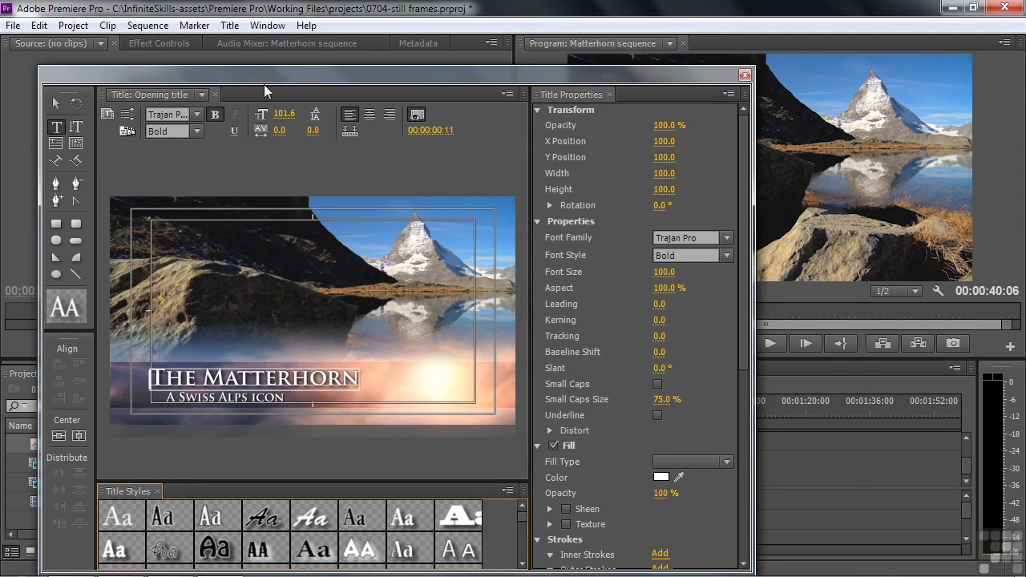
drag(269, 76, 363, 28)
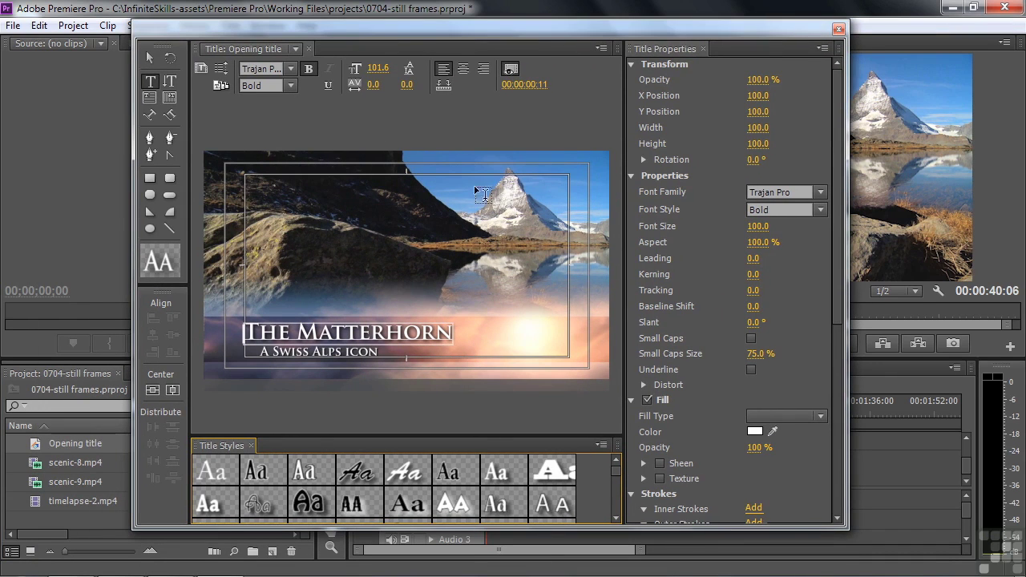
click(510, 68)
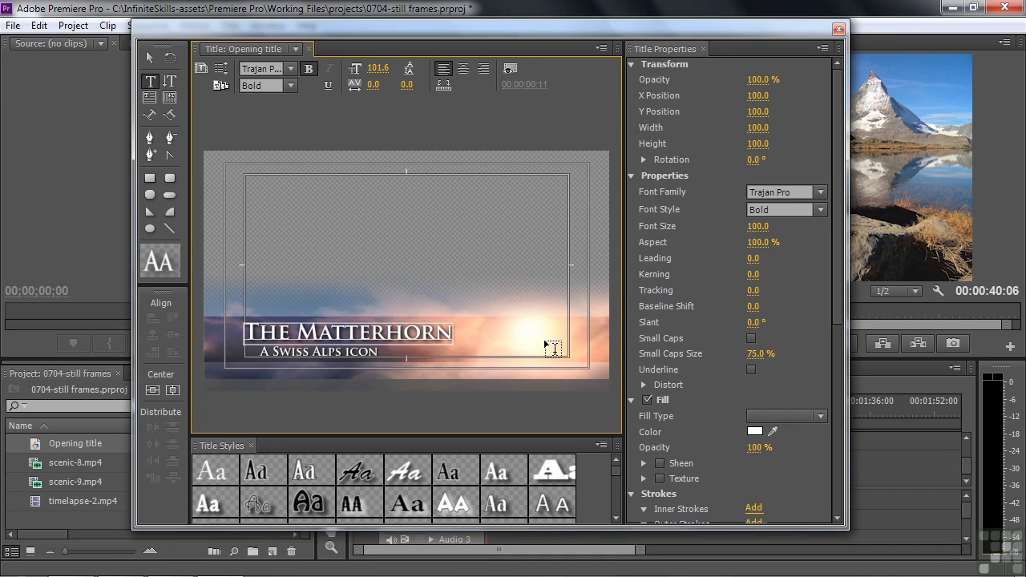
click(838, 30)
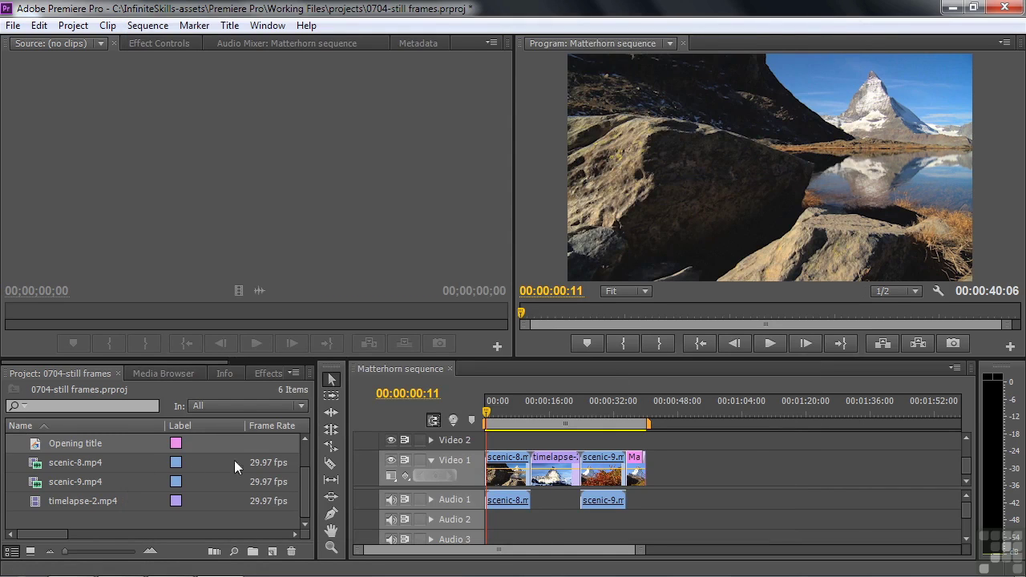
Insert the Opening title at the start of Video 1, shifting the existing clips, and park the playhead at 00:00:01:18
drag(36, 448, 484, 472)
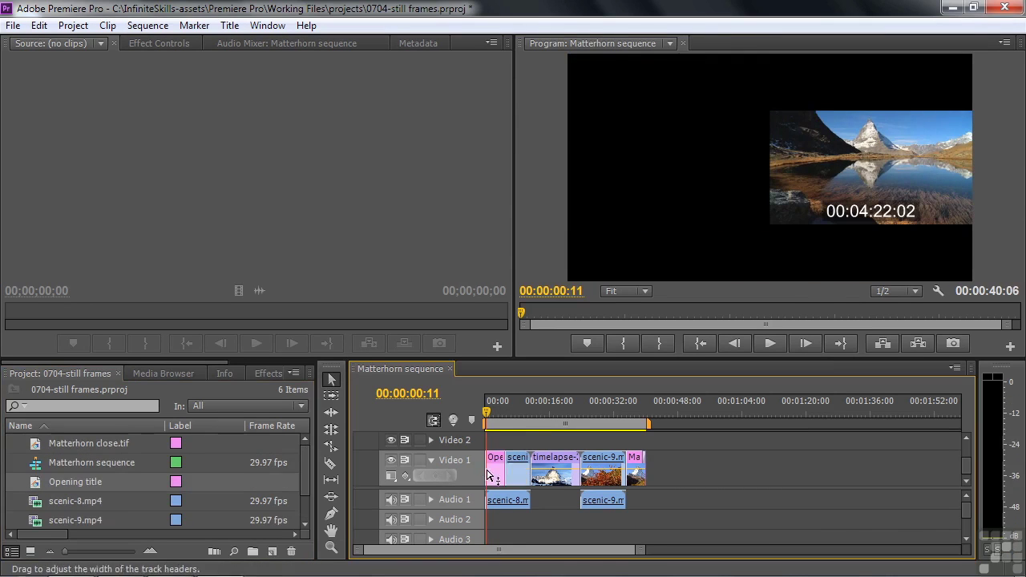
click(492, 417)
drag(492, 417, 490, 423)
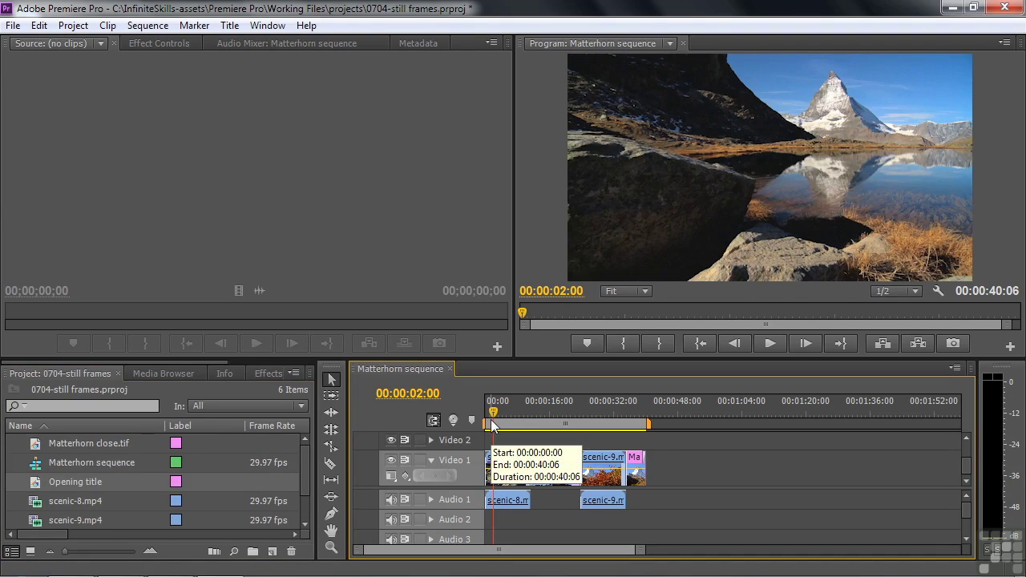
drag(56, 479, 487, 465)
key(ctrl)
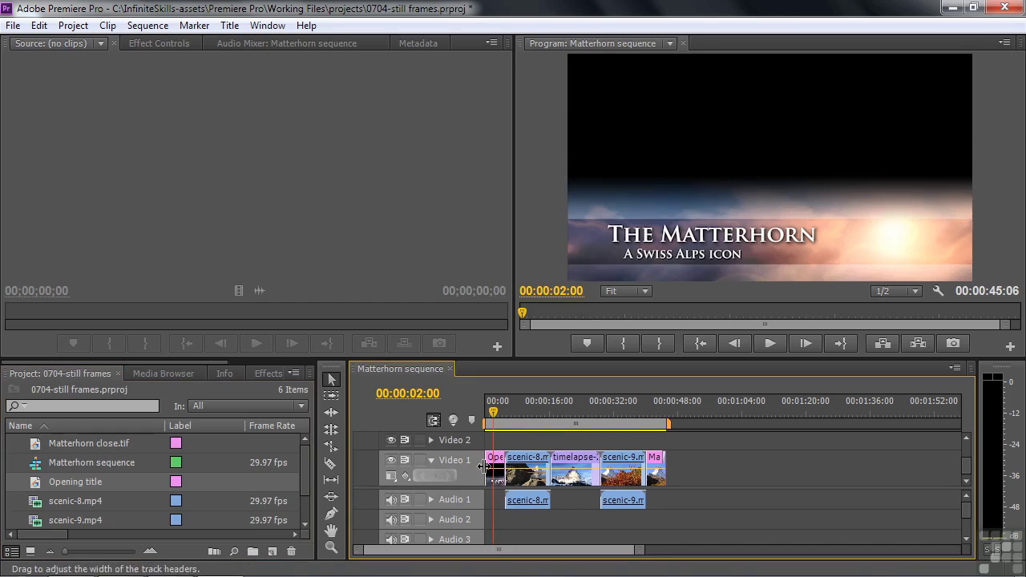
drag(496, 409, 492, 413)
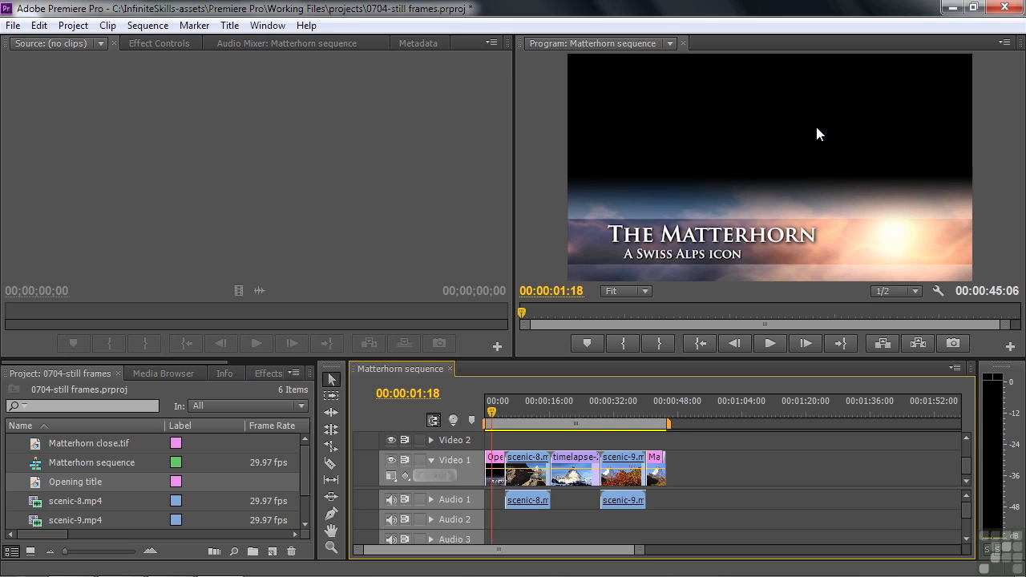
Export the timelapse frame at 00:00:22:29 as a TIFF still named Matterhorn title 1
drag(491, 411, 578, 483)
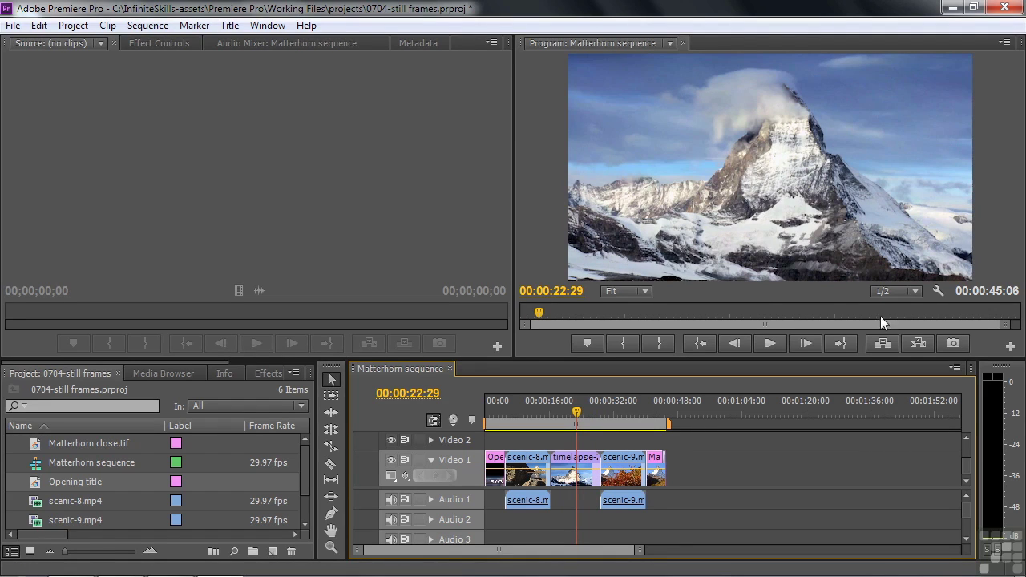
click(955, 342)
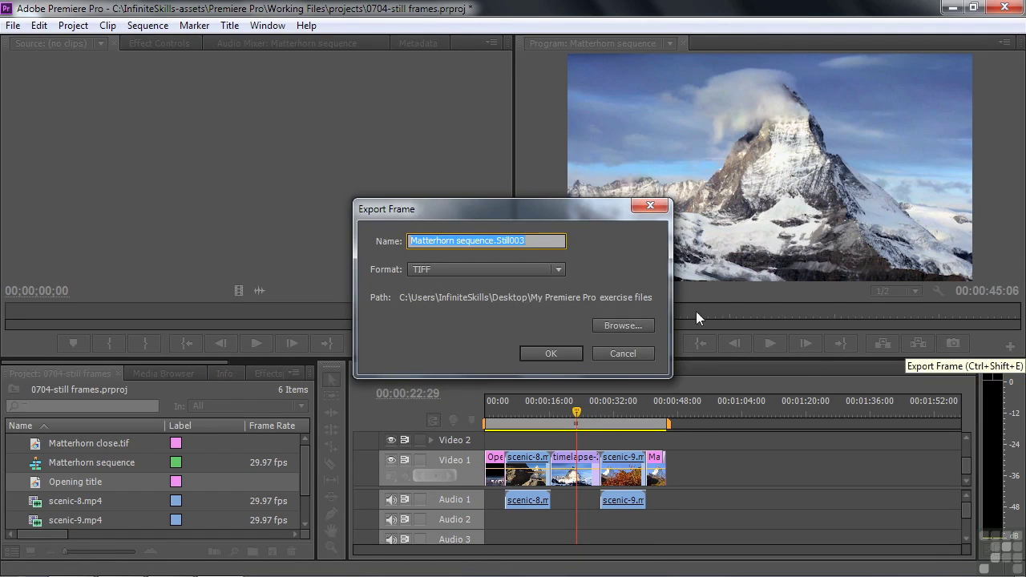
text(M)
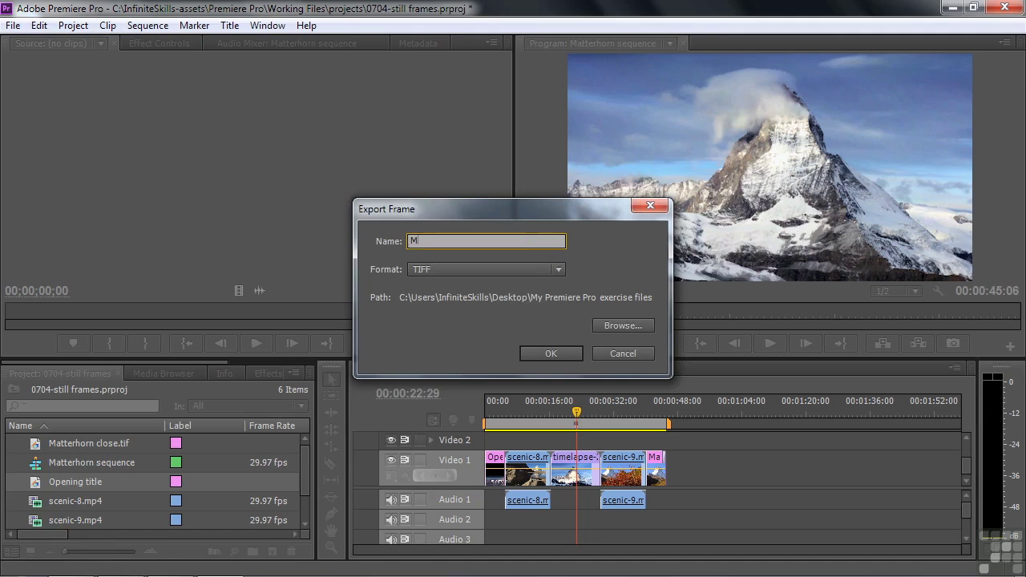
text(atterhorn title 1)
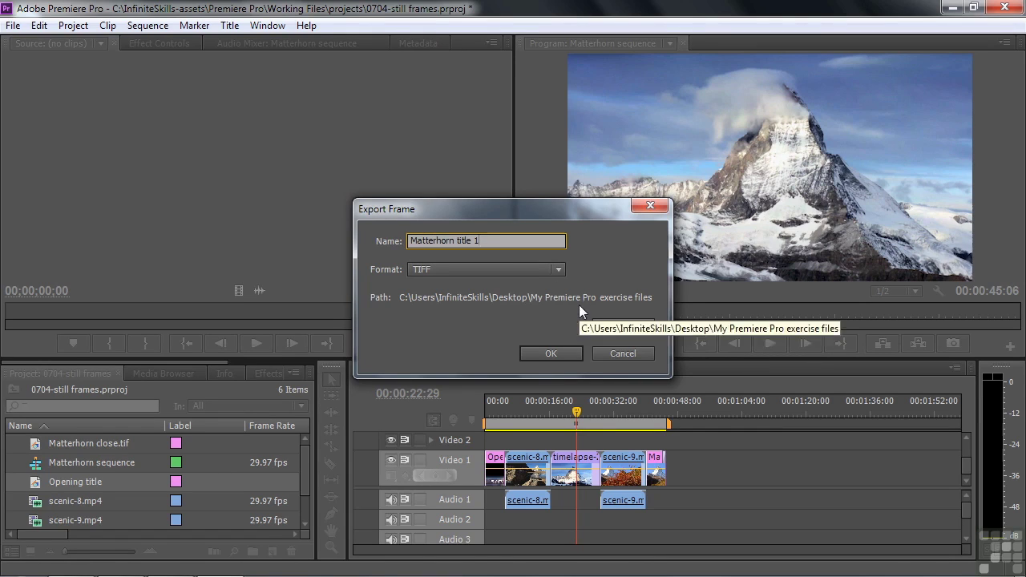
click(550, 352)
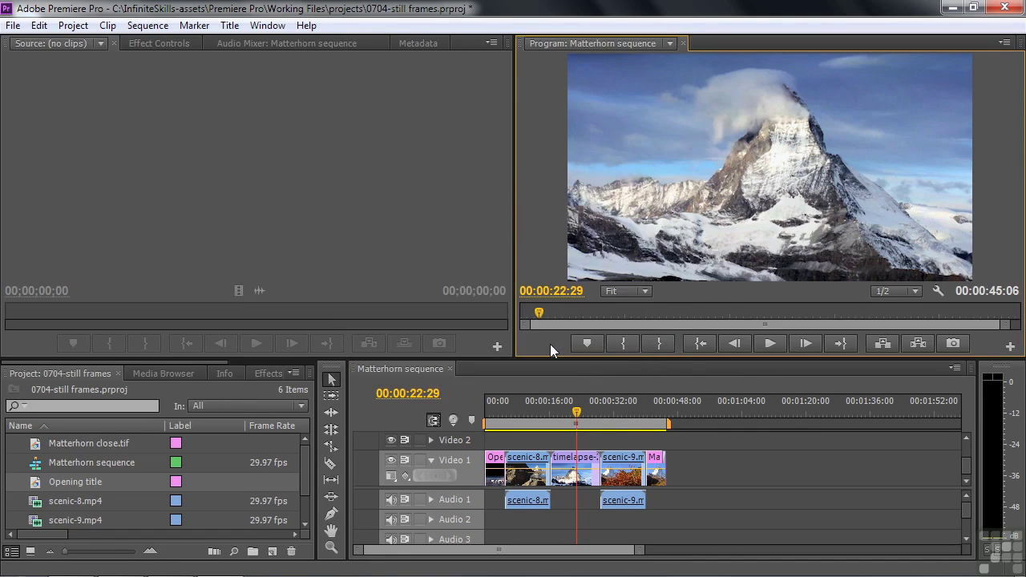
Load scenic-9.mp4 as the source clip and export its first frame as a TIFF still named Matterhorn title 2
click(598, 411)
mouse_move(598, 411)
mouse_down()
mouse_move(624, 413)
mouse_move(609, 425)
mouse_up()
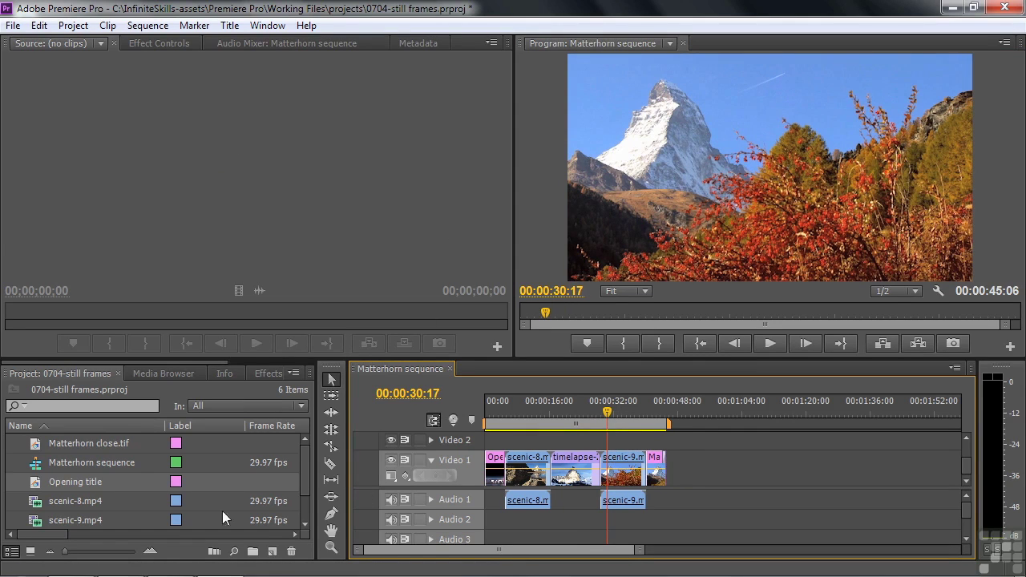
double_click(38, 524)
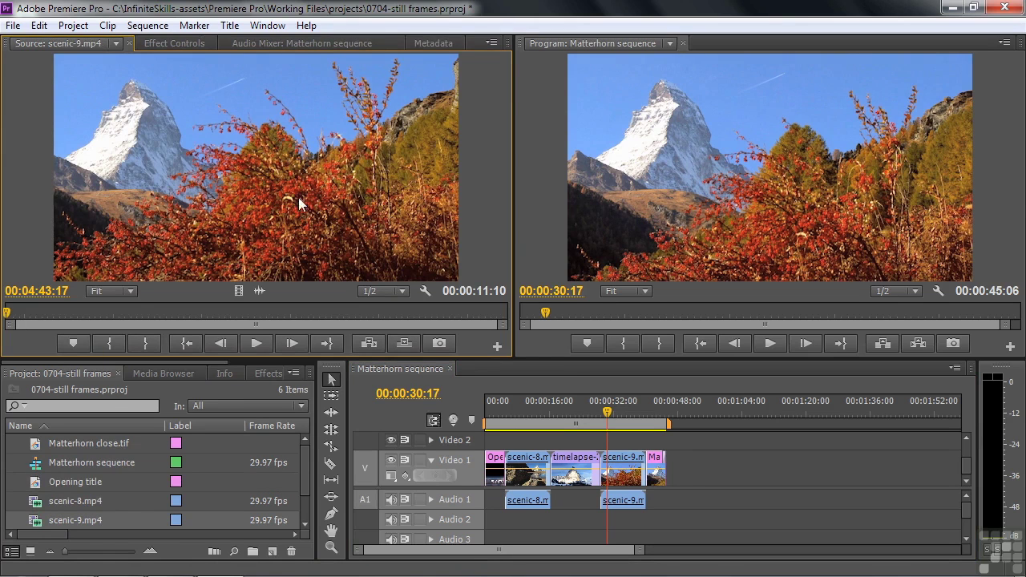
click(440, 344)
click(497, 239)
drag(496, 239, 371, 236)
text(Matter)
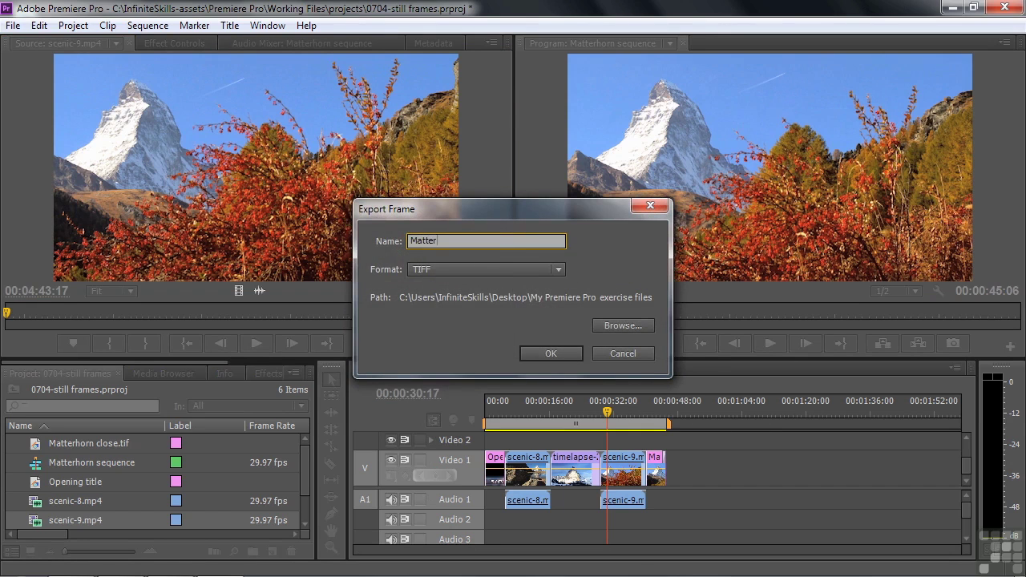
text(horn title)
click(531, 355)
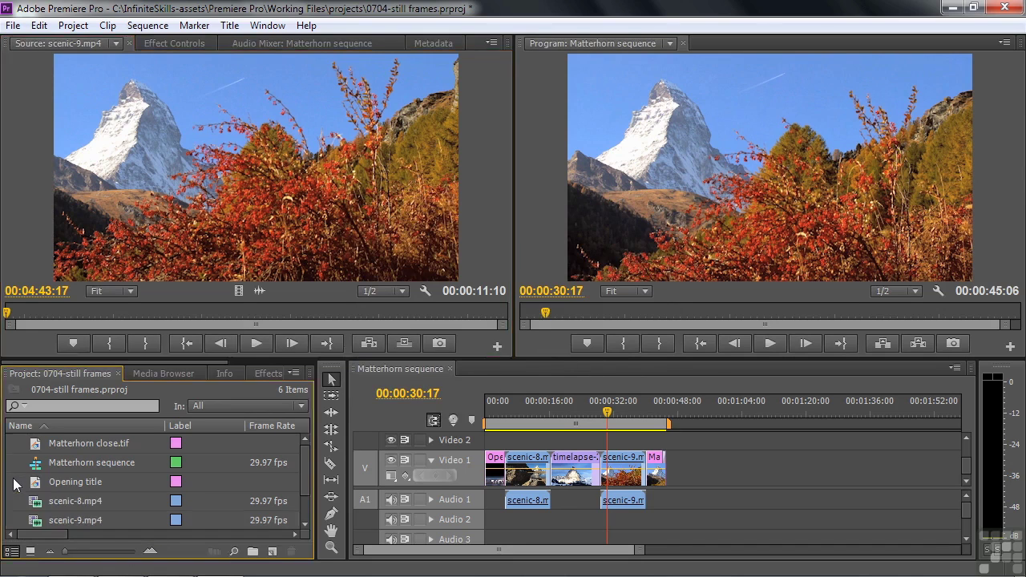
Import Matterhorn title 1.tif and Matterhorn title 2.tif into the project and clear the selection
key(ctrl+i)
click(289, 157)
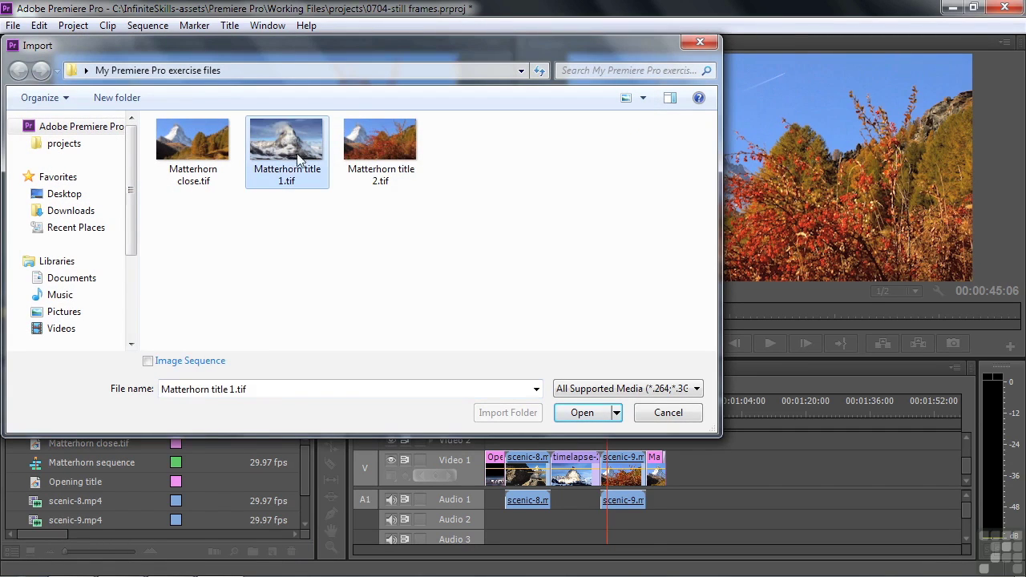
ctrl+click(397, 140)
click(580, 412)
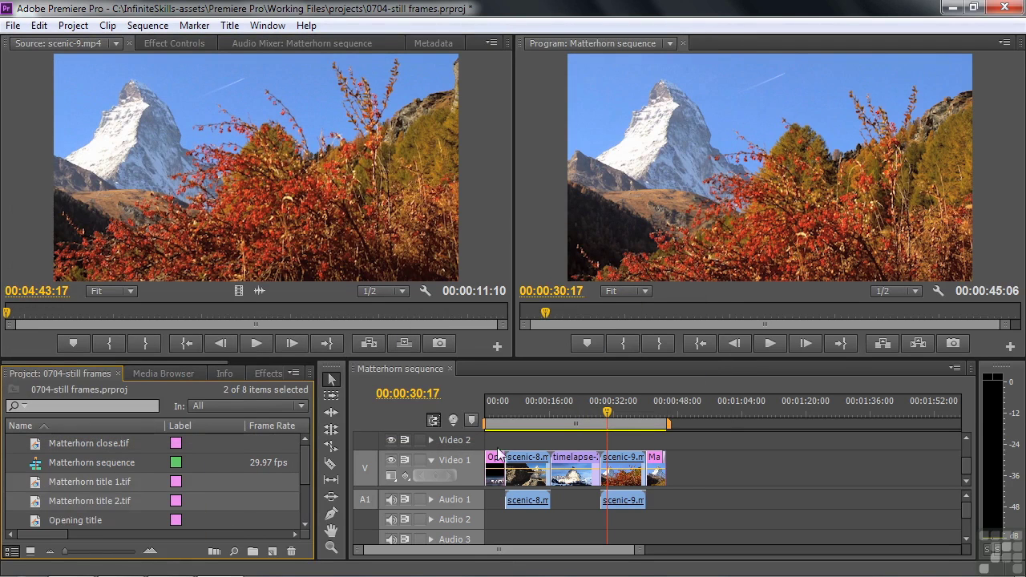
click(23, 520)
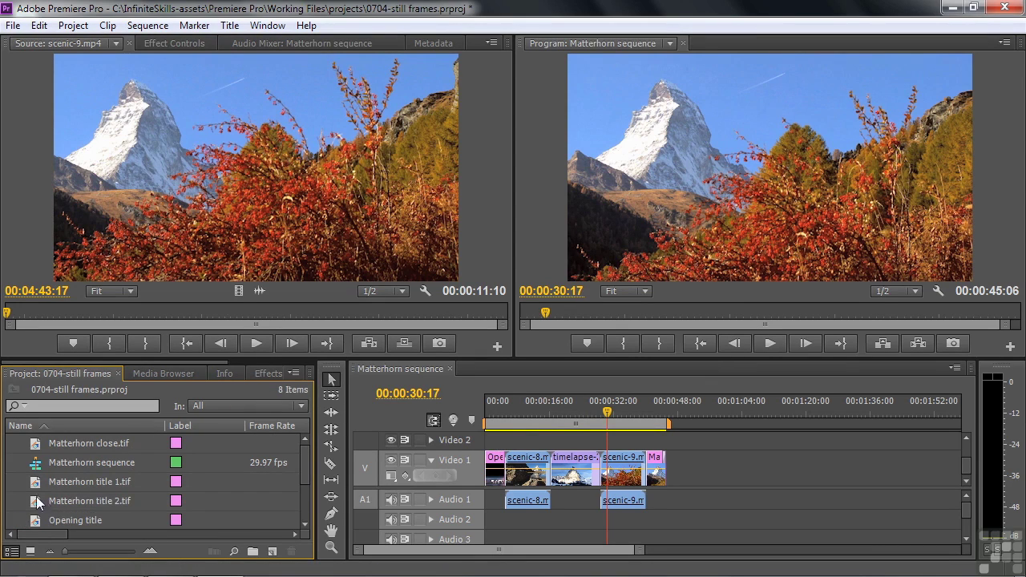
Stack Matterhorn title 1.tif on Video 2 and Matterhorn title 2.tif on Video 3 above the Opening title at the sequence start
drag(36, 481, 490, 439)
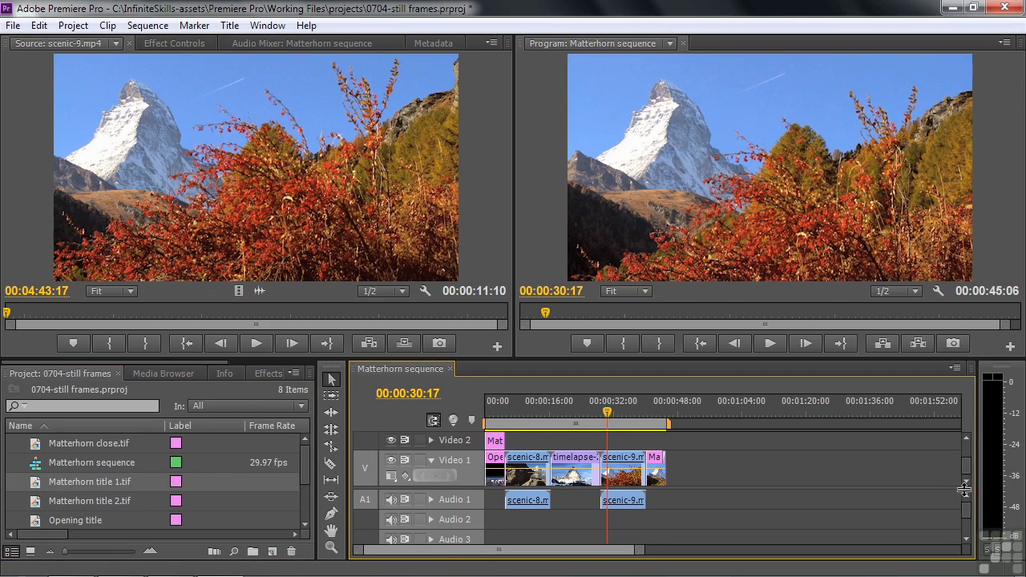
drag(961, 489, 963, 521)
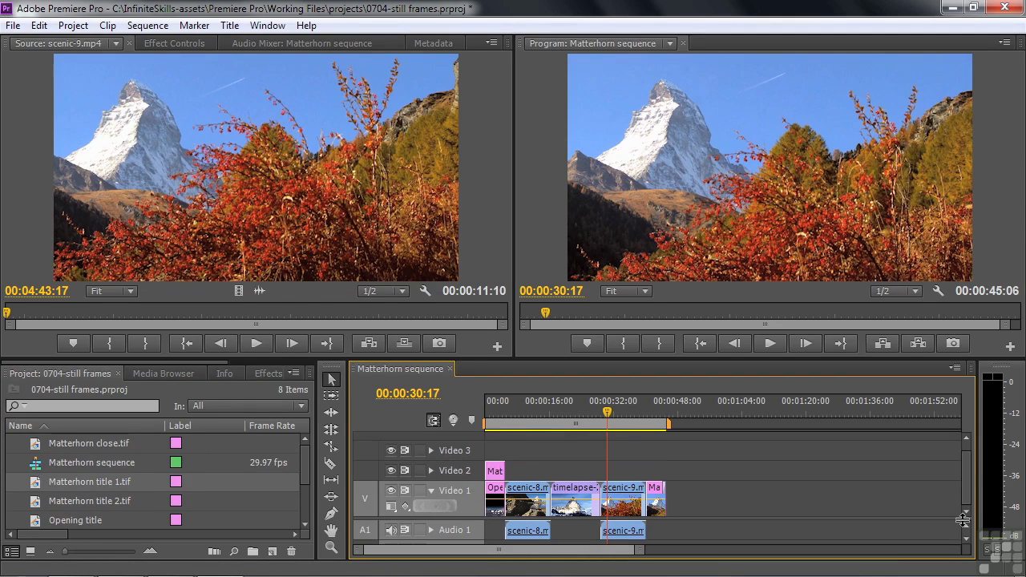
drag(74, 497, 494, 451)
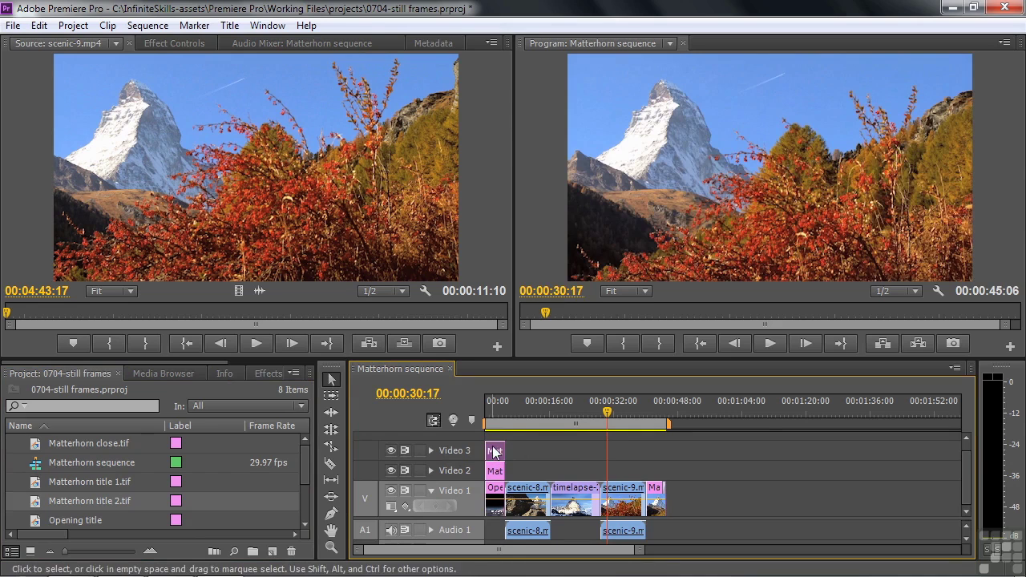
Park the playhead at 00:00:01:18 and scale the Matterhorn title 2.tif clip on Video 3 to 40
click(492, 413)
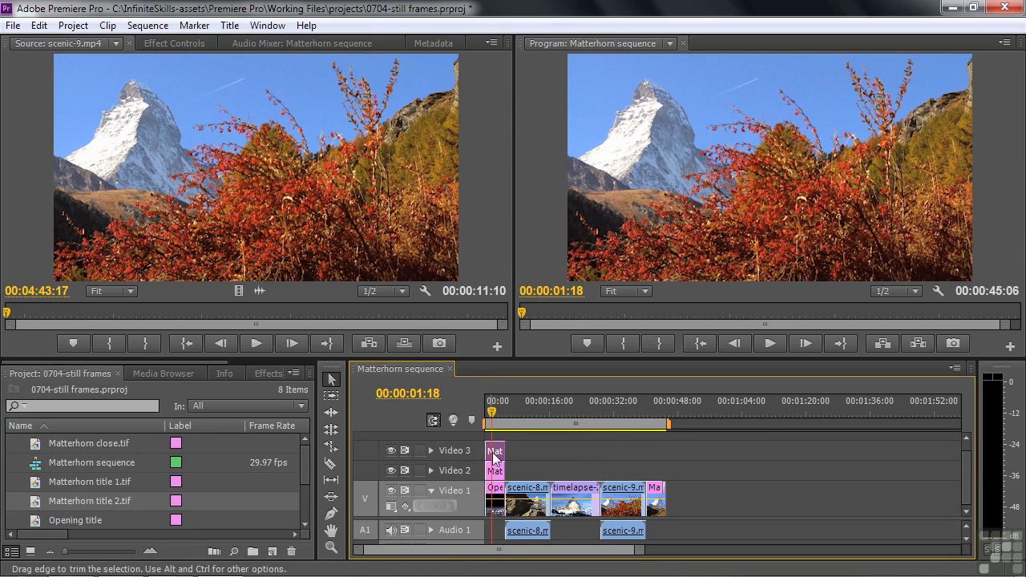
click(170, 45)
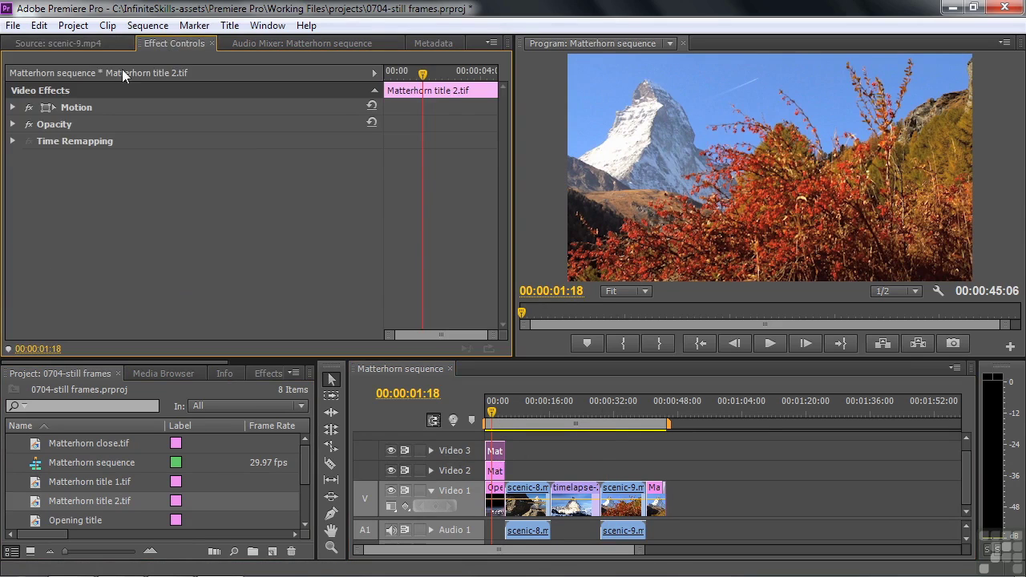
click(14, 108)
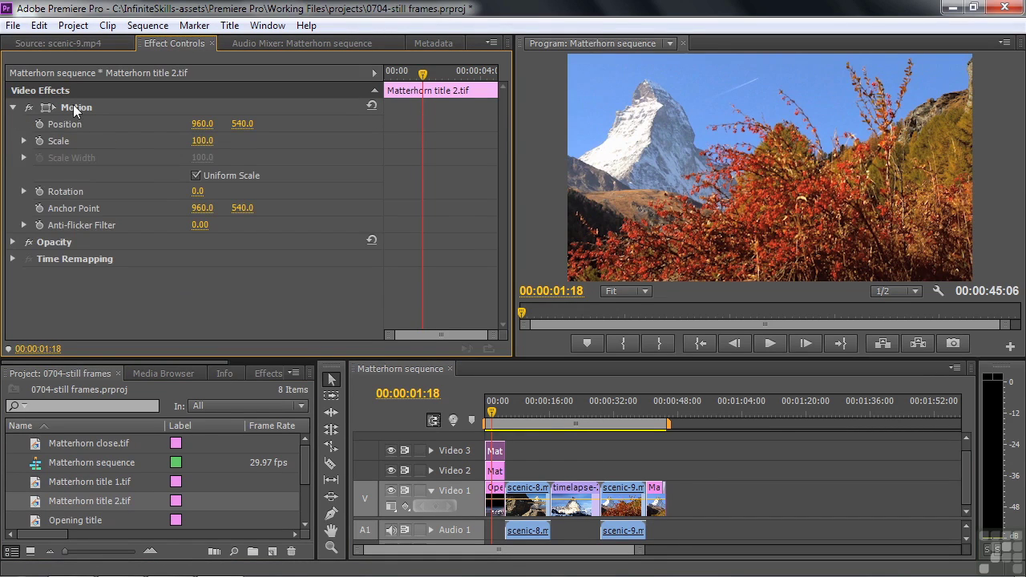
click(68, 109)
drag(206, 148, 158, 148)
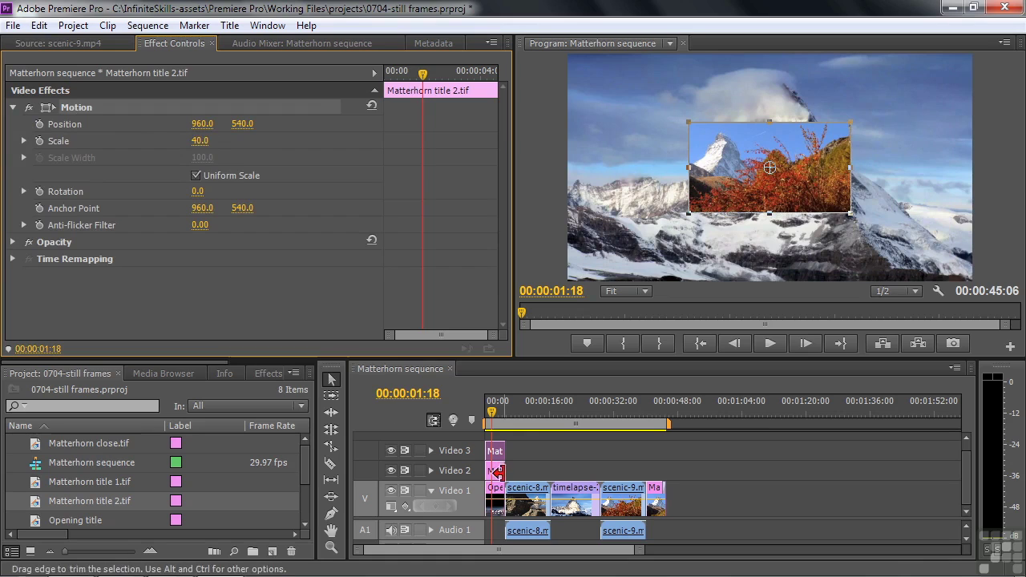
Scale the Matterhorn title 1.tif clip on Video 2 down to 40
click(494, 471)
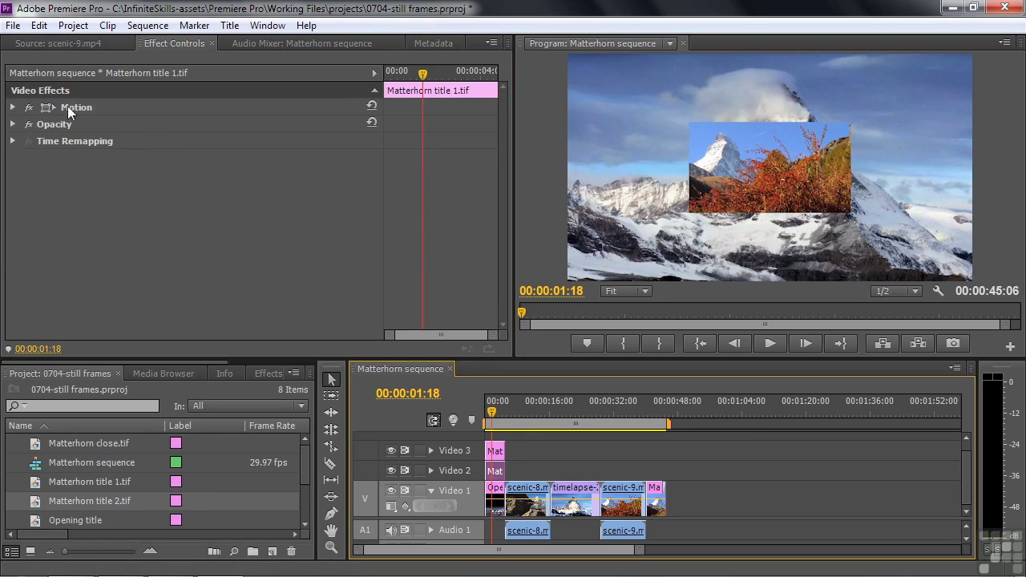
click(66, 107)
click(12, 107)
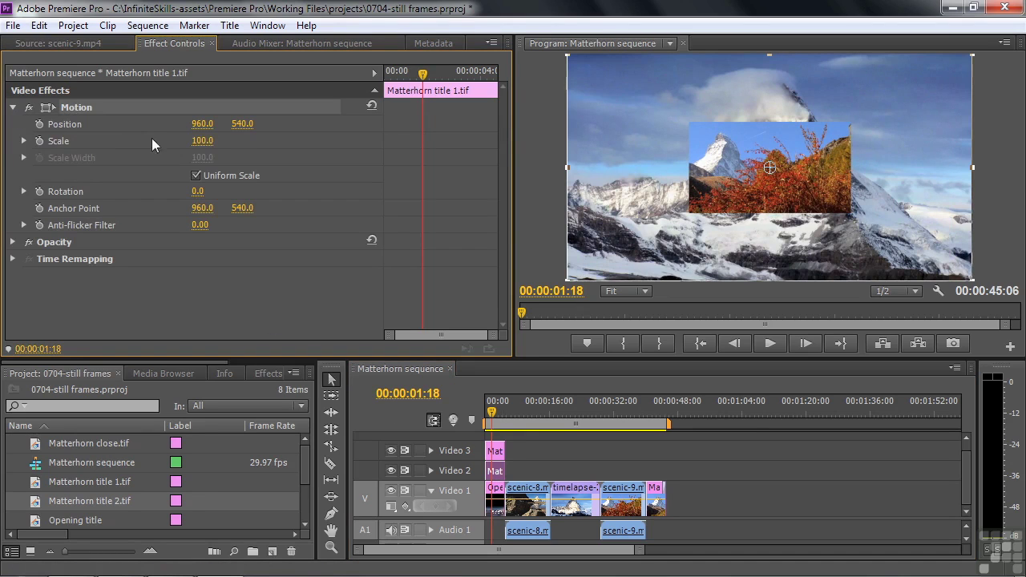
drag(201, 141, 181, 142)
drag(199, 140, 193, 141)
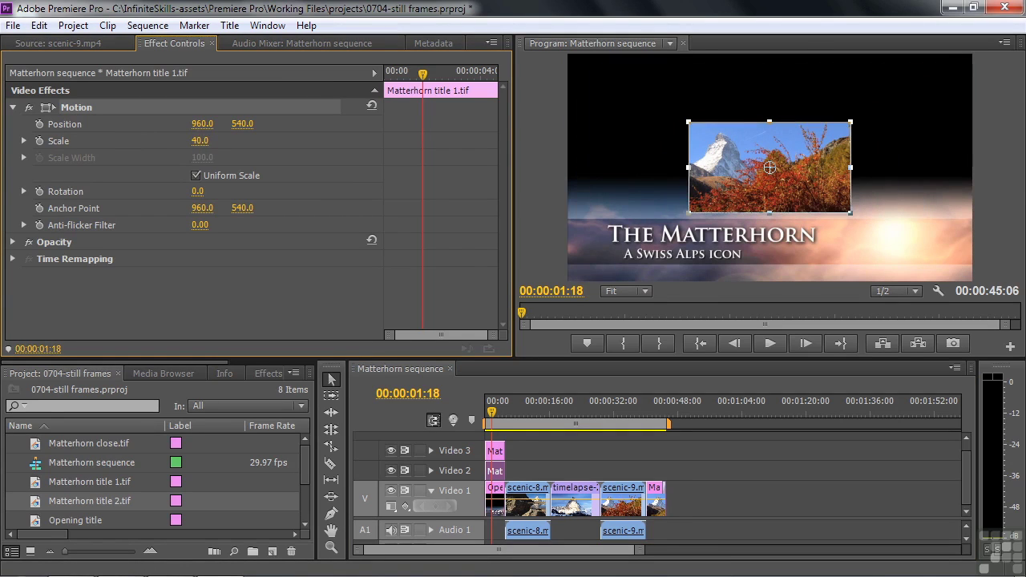
Place the two stills side by side above the title text, snowy peak on the left and autumn shot on the right at about 1393.4, 403.1
drag(756, 154, 660, 121)
drag(791, 163, 847, 138)
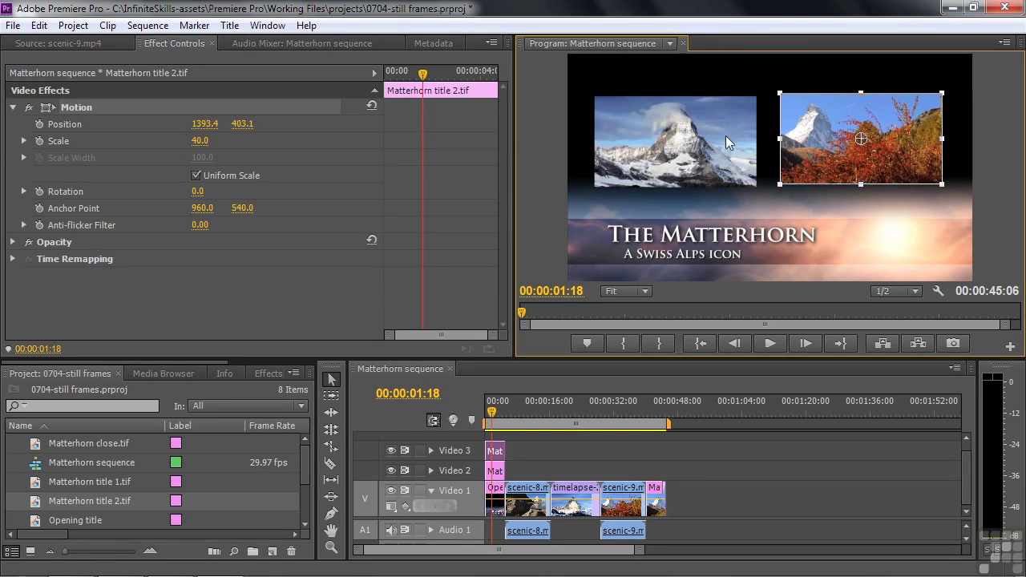
drag(725, 136, 719, 131)
click(837, 142)
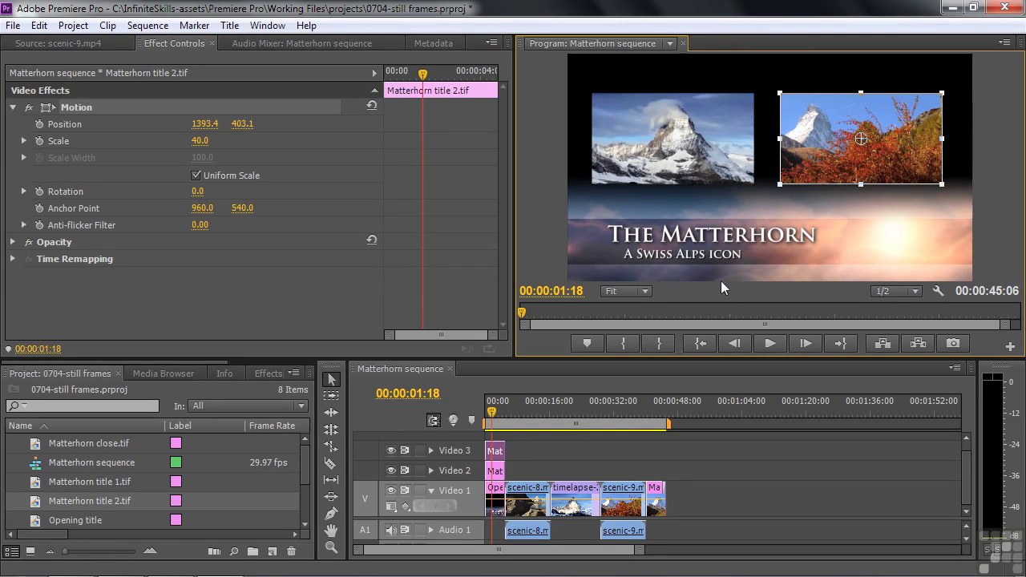
Play the sequence from its start through the opening title into the first scenic clip, and stop playback
click(492, 415)
key(Home)
key(space)
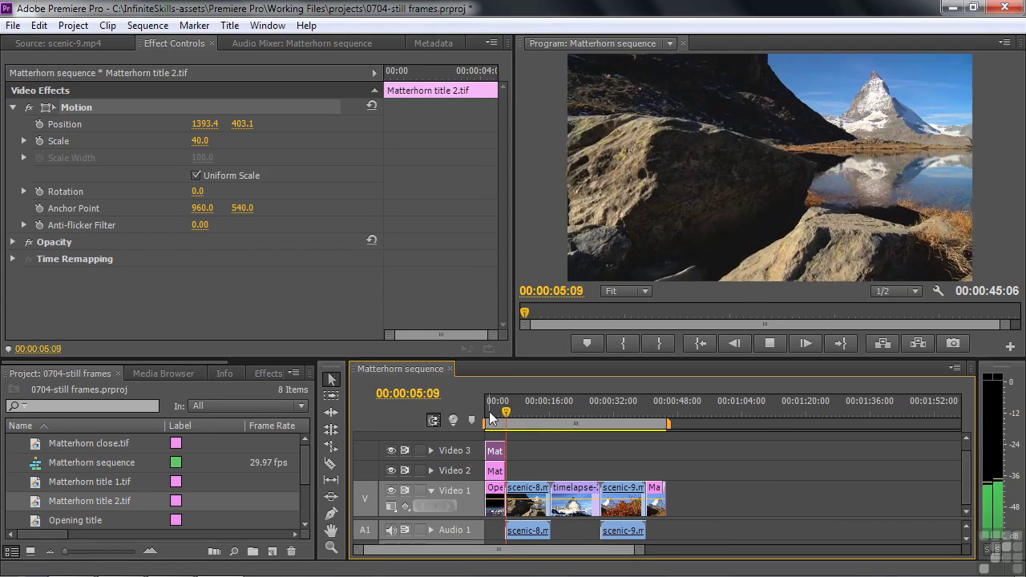
key(space)
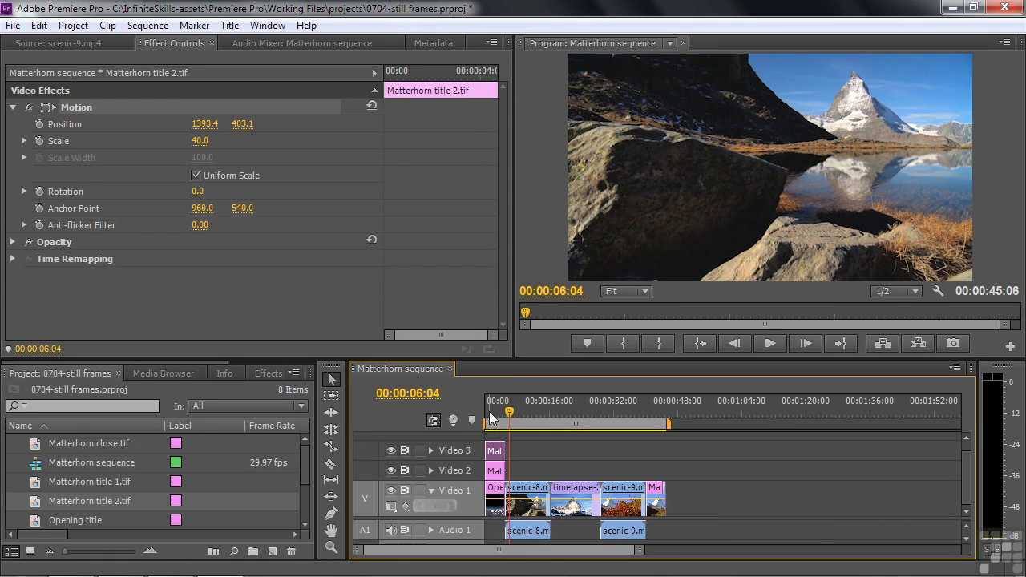
Return the playhead to 00:00:01:18 over the opening title and clear the clip selection
click(507, 418)
drag(506, 417, 492, 423)
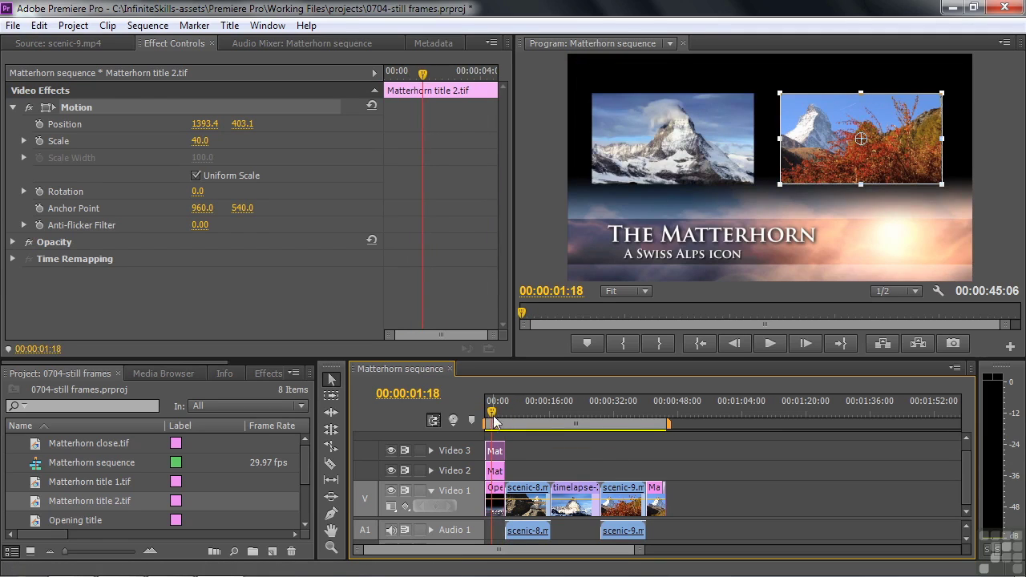
click(518, 439)
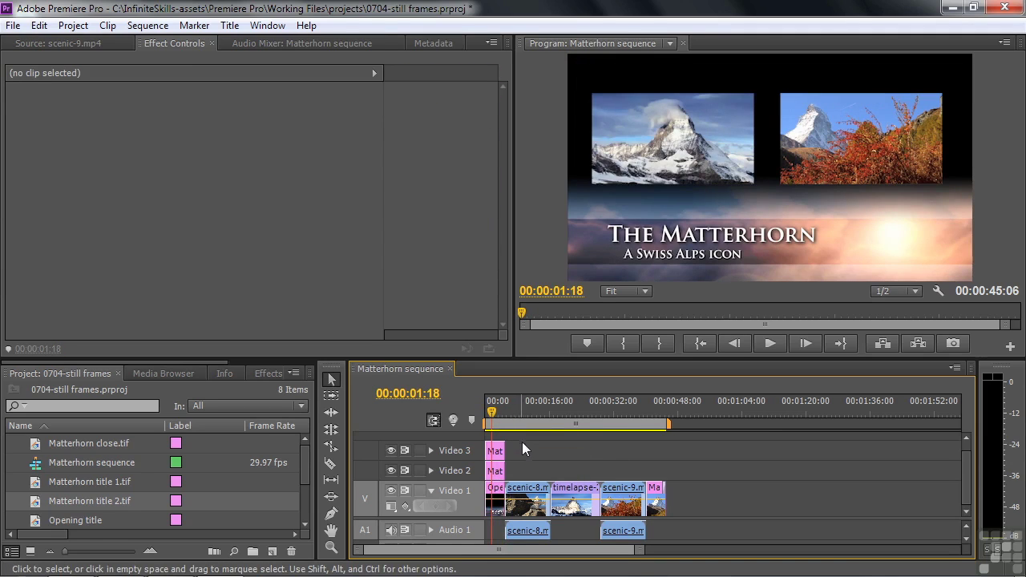